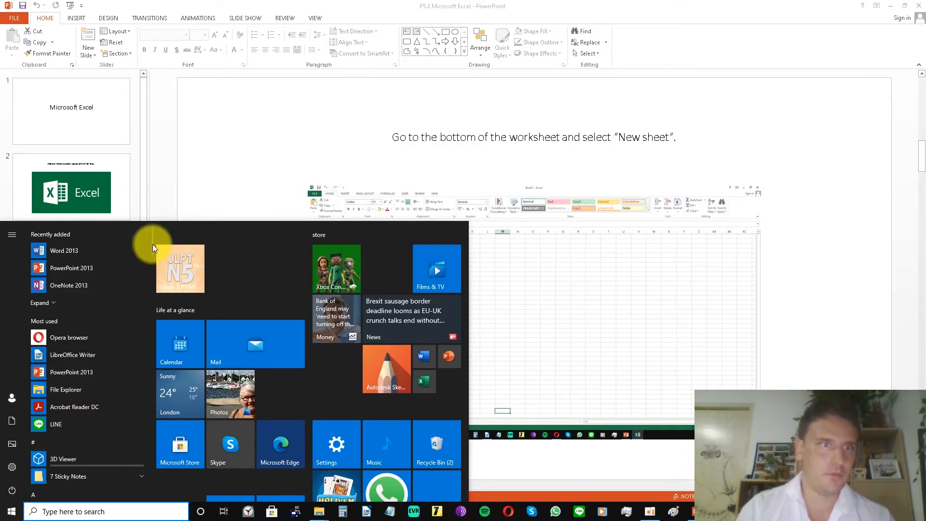
Launch Excel 2013 from the Microsoft Office 2013 programs and create a blank workbook.
left_click_drag(152, 245, 166, 372)
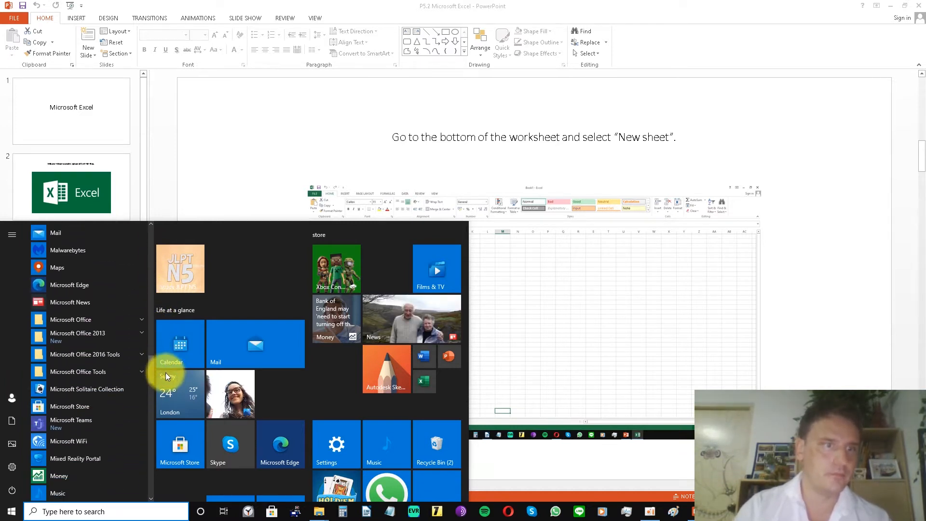
left_click(141, 337)
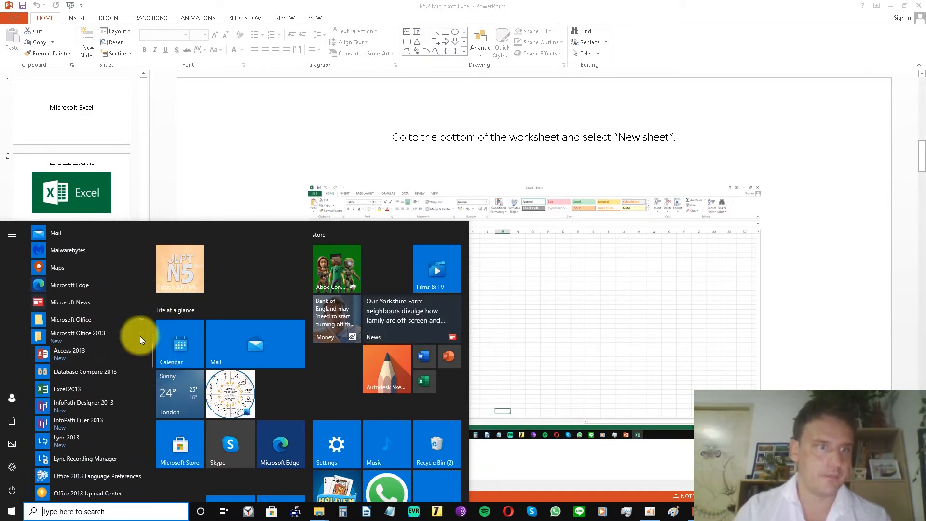
left_click(120, 389)
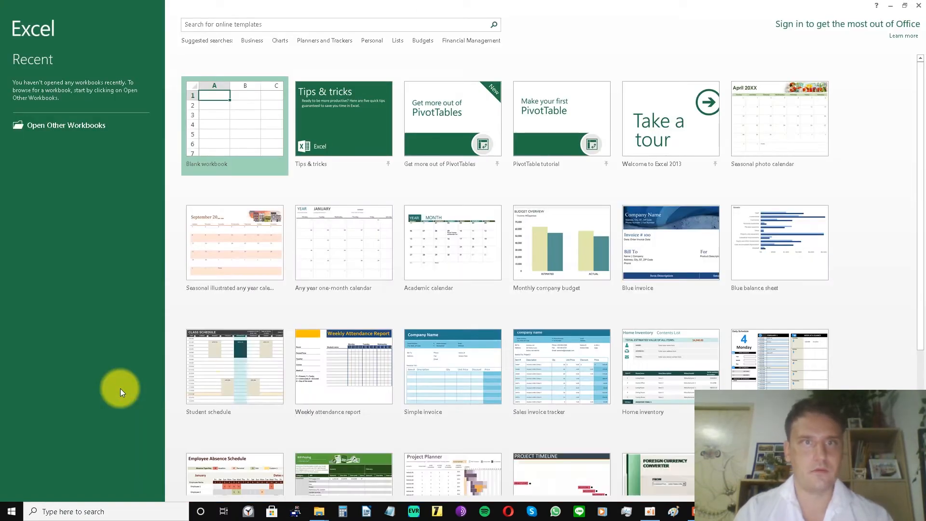
left_click(236, 123)
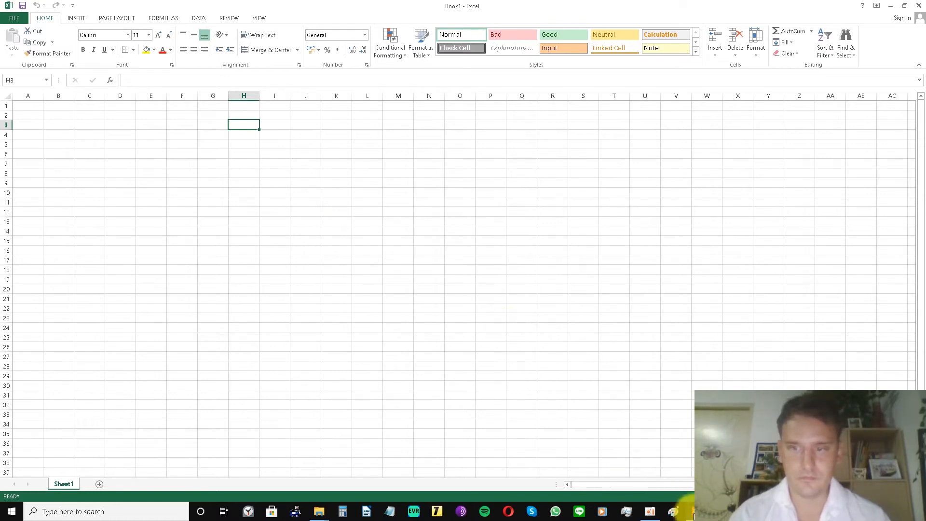
Check the instruction slide in PowerPoint, return to Excel and add a new worksheet to the workbook.
left_click(696, 511)
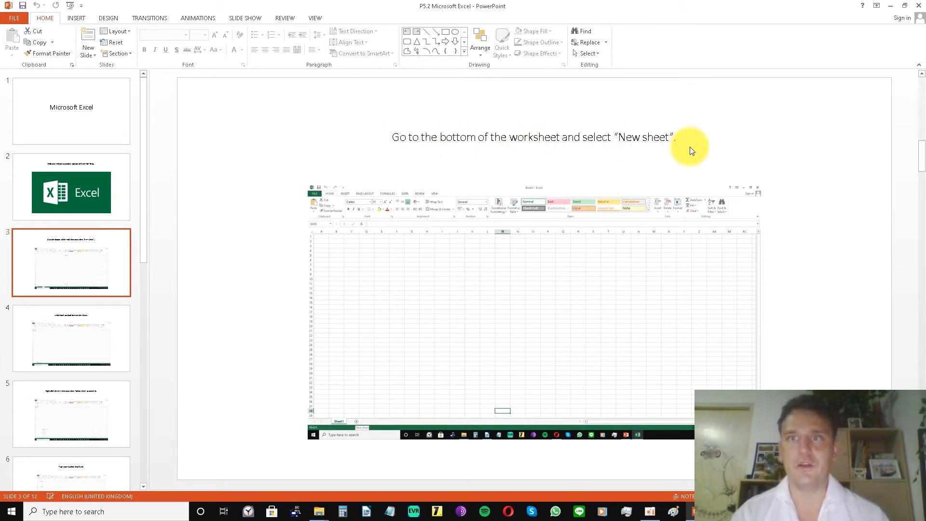
left_click(720, 511)
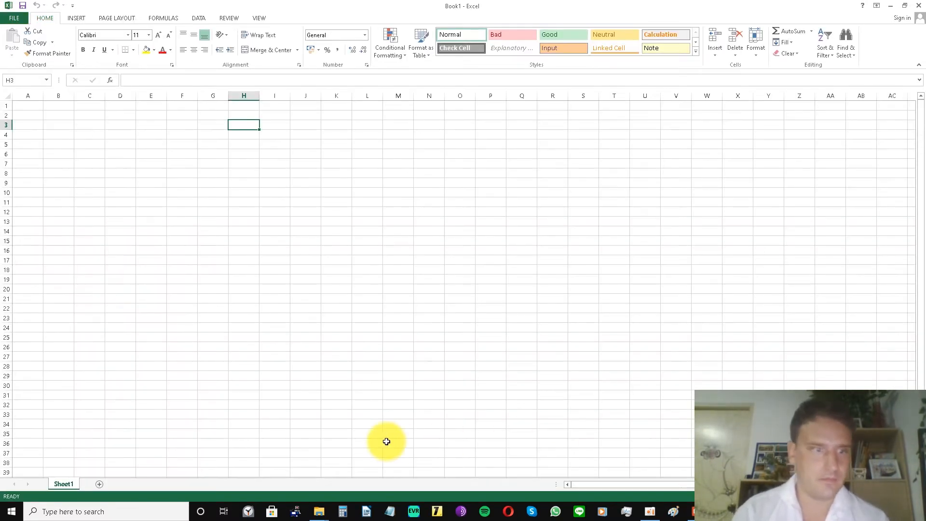
left_click(100, 484)
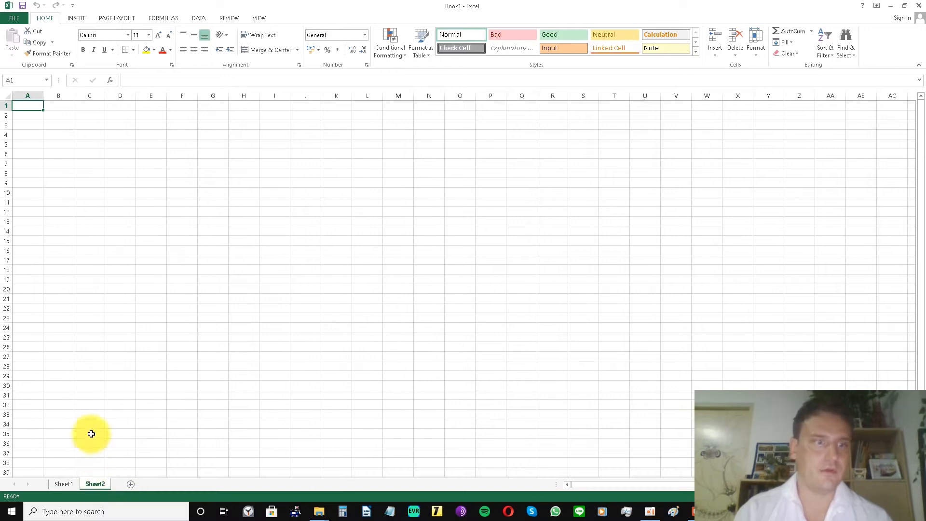
Switch back and forth between Sheet1 and Sheet2, ending on Sheet1.
left_click(65, 485)
left_click(93, 483)
left_click(61, 484)
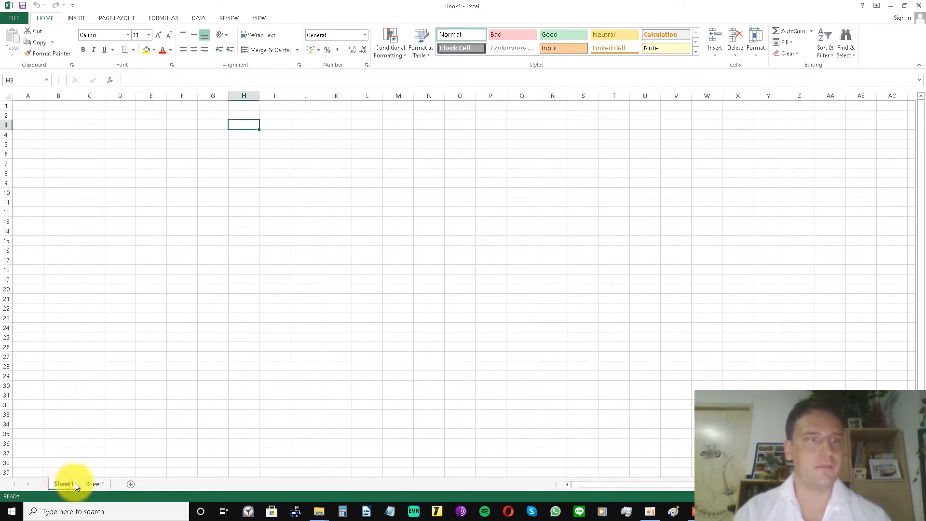
Enter the placeholder text "dsfsd" in cell C5 and "asdfsdf" in cell C8 of Sheet1.
left_click(83, 186)
left_click(87, 147)
type("dsfsd")
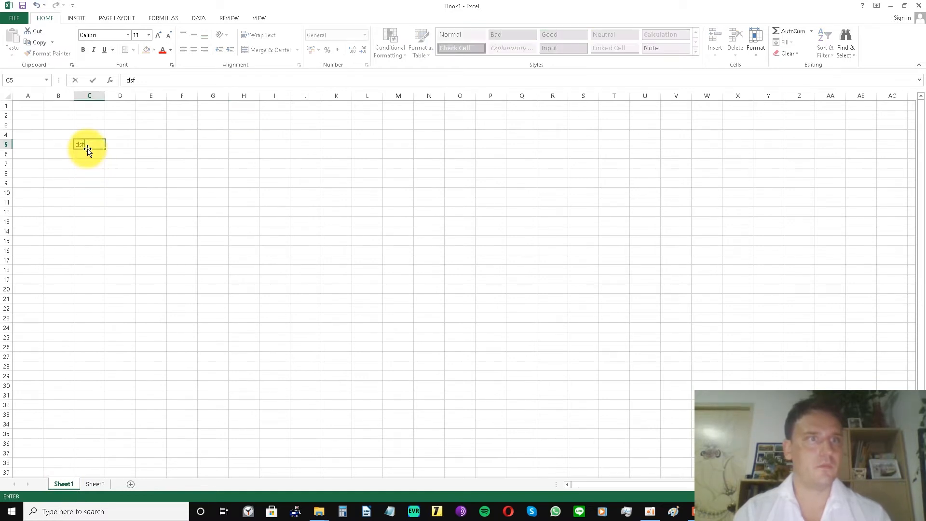
left_click(88, 174)
type("asdfsdf")
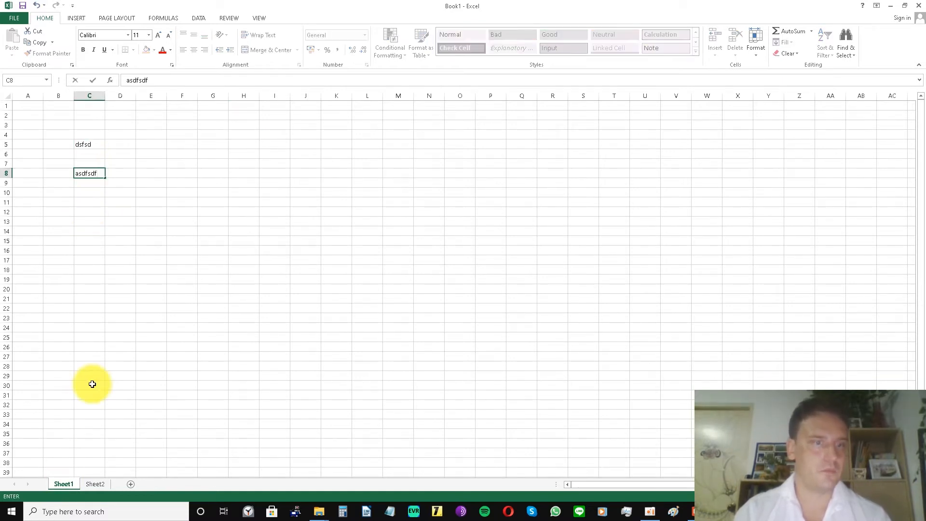
On Sheet2, enter the placeholder text "dsfdfs" in cell D4 and "dfgdfgdf" in cell E7.
left_click(94, 484)
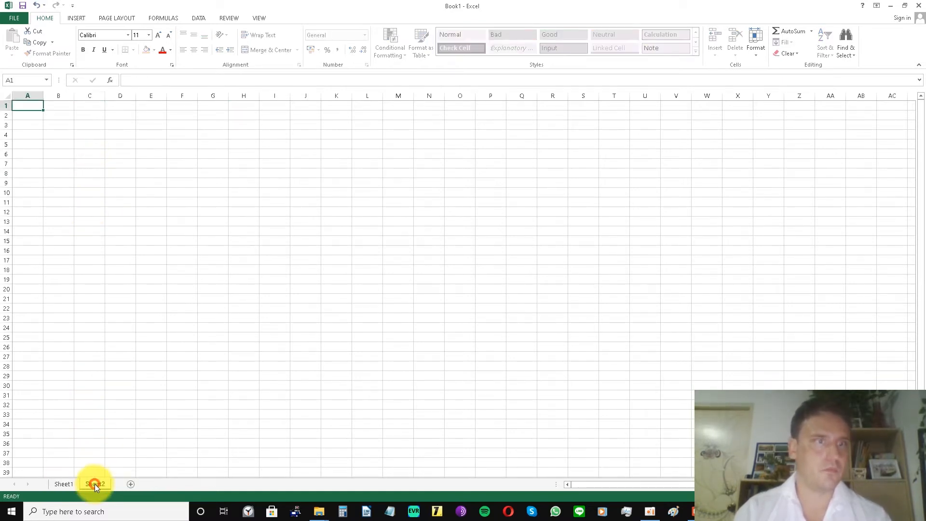
left_click(80, 163)
left_click(126, 131)
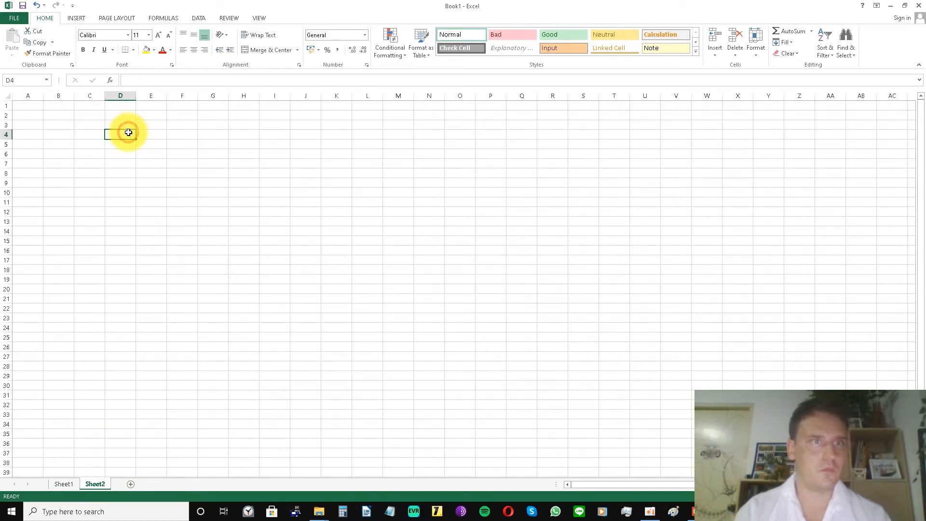
type("dsfdfs")
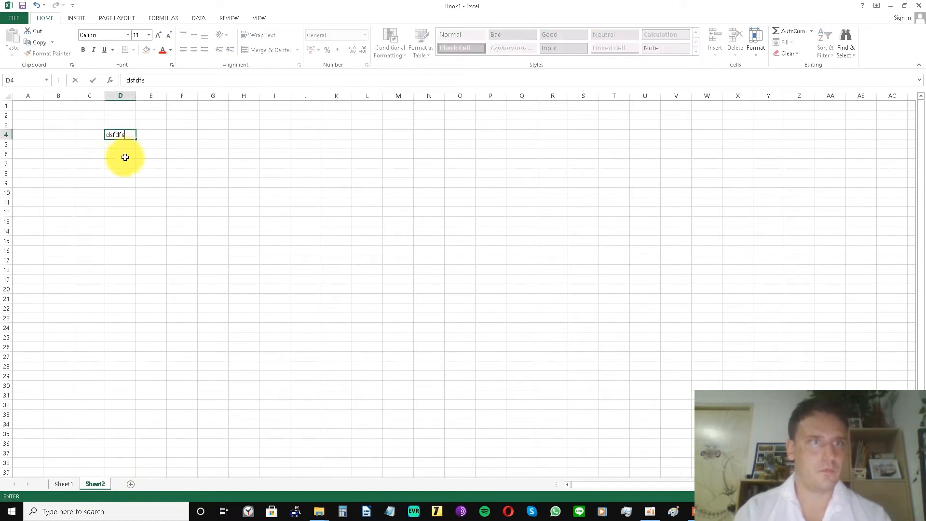
left_click(151, 163)
type("dfgdfgdf")
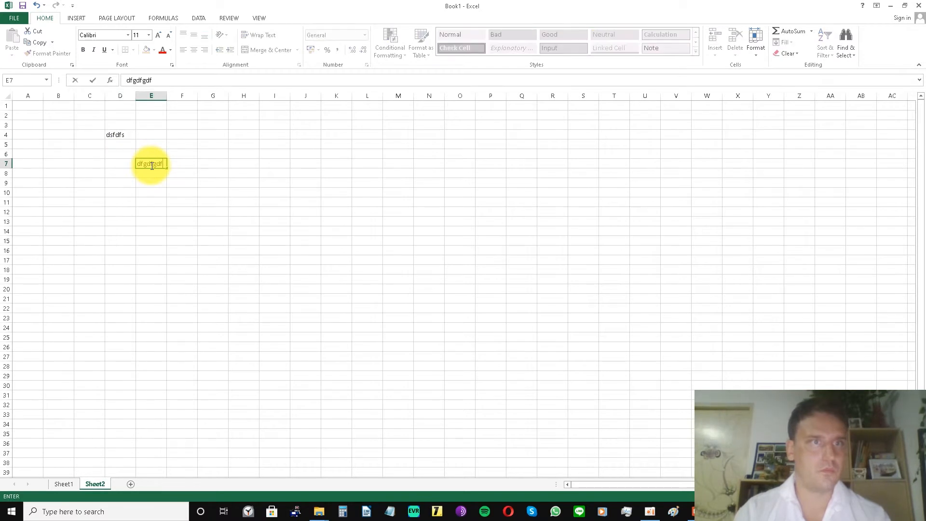
Alternate between Sheet1 and Sheet2 to compare their contents, ending on Sheet2.
left_click(65, 484)
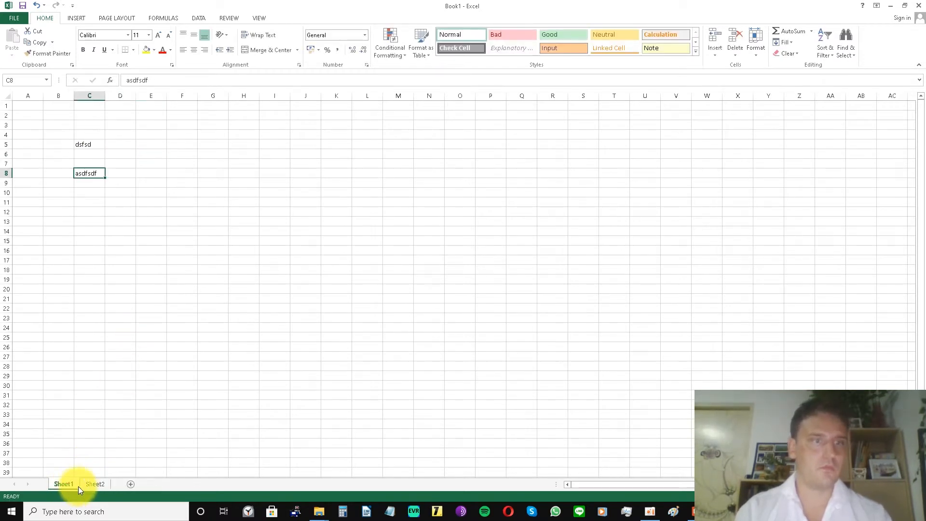
left_click(99, 484)
left_click(76, 484)
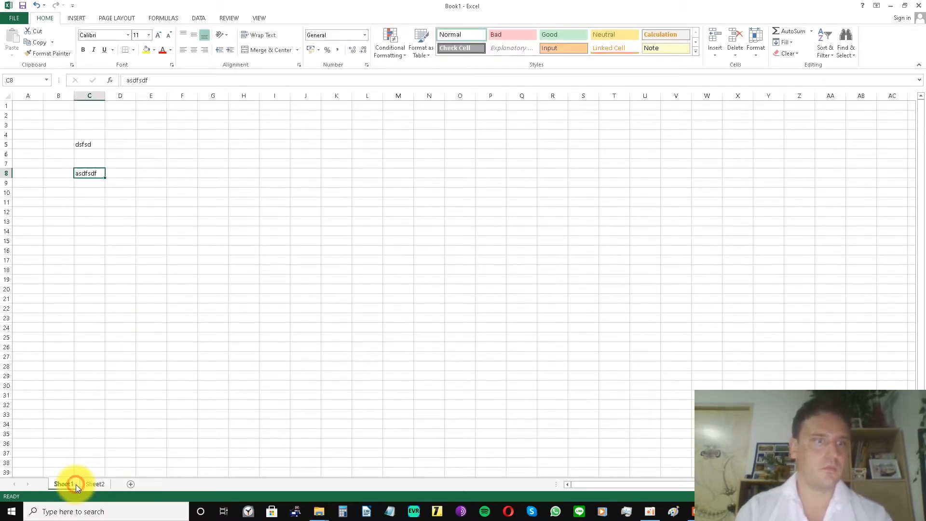
left_click(96, 485)
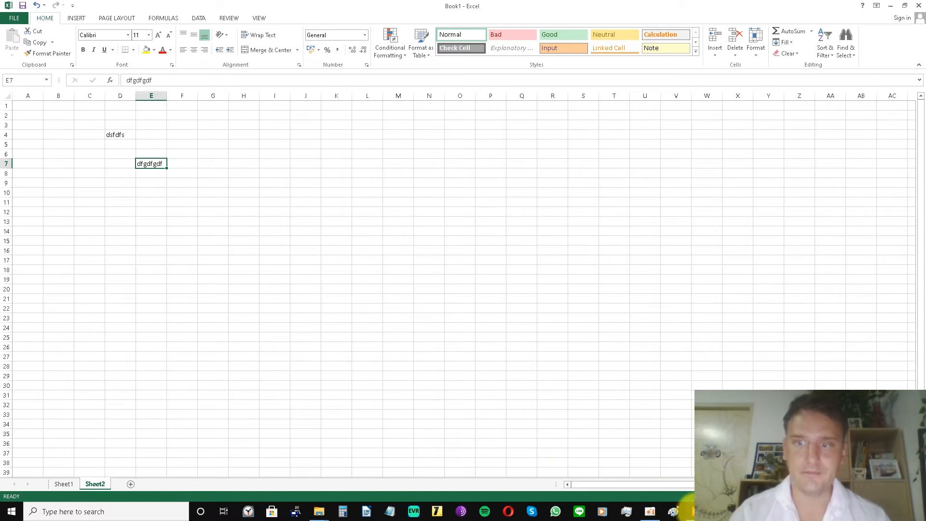
Switch to the PowerPoint presentation and read the instructions on slides 4 and 5.
left_click(695, 512)
left_click(83, 329)
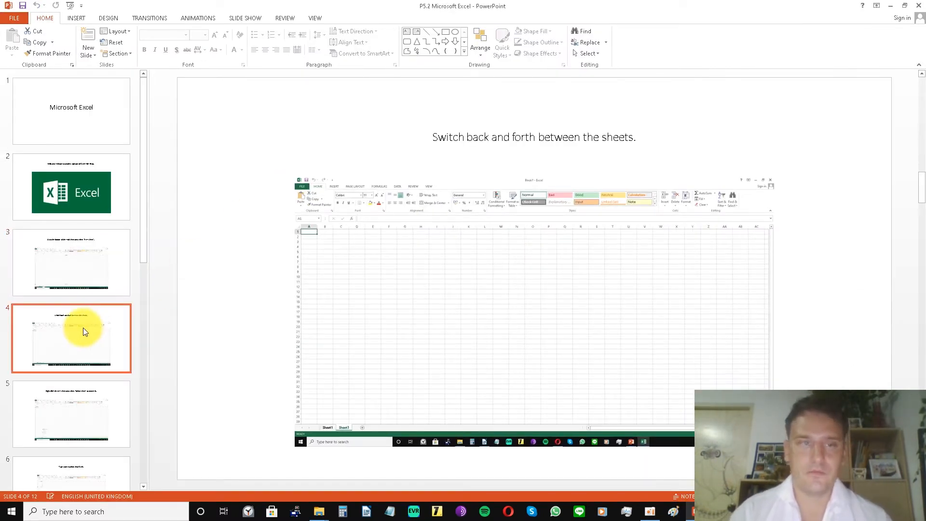
left_click(79, 397)
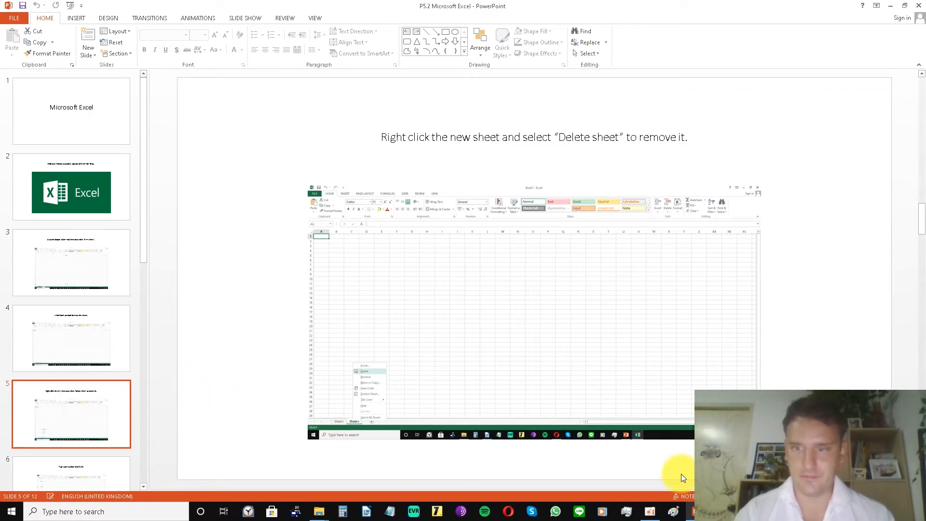
Return to the Excel workbook and delete Sheet2 permanently.
left_click(721, 511)
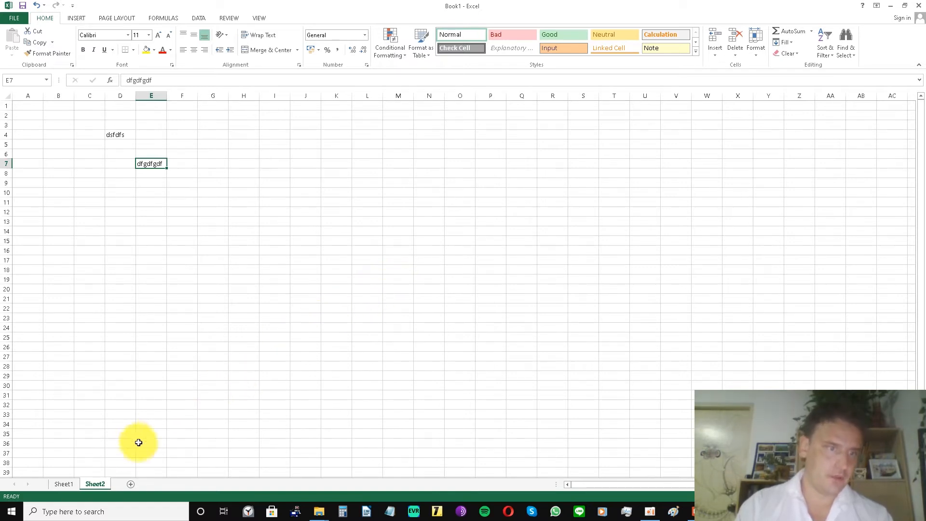
right_click(96, 483)
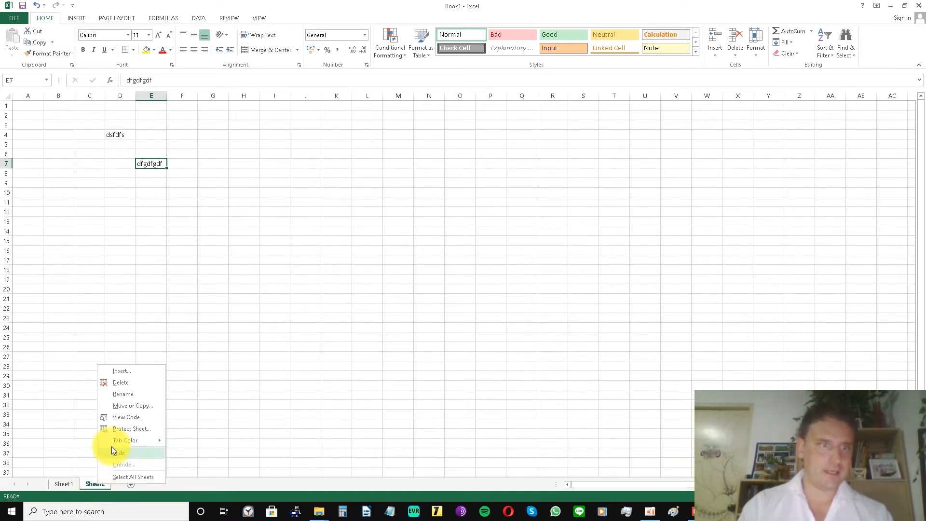
left_click(120, 382)
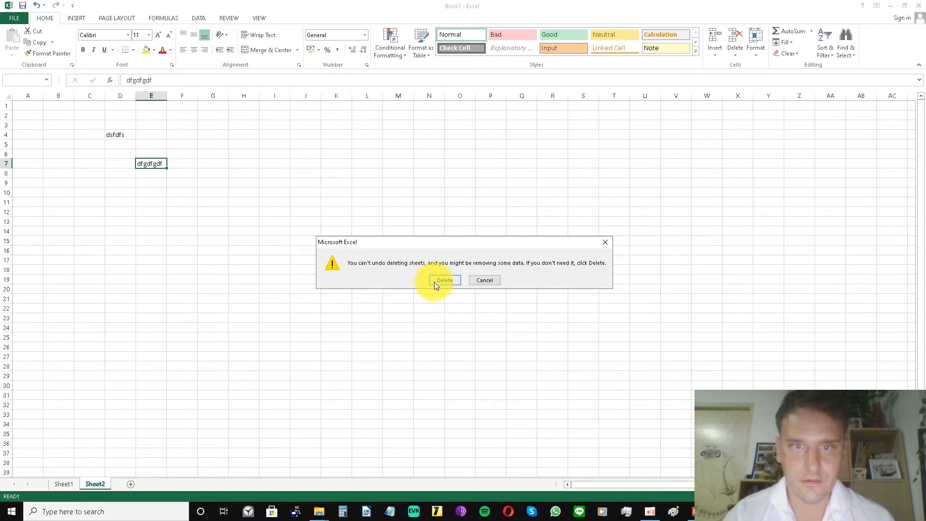
left_click(436, 281)
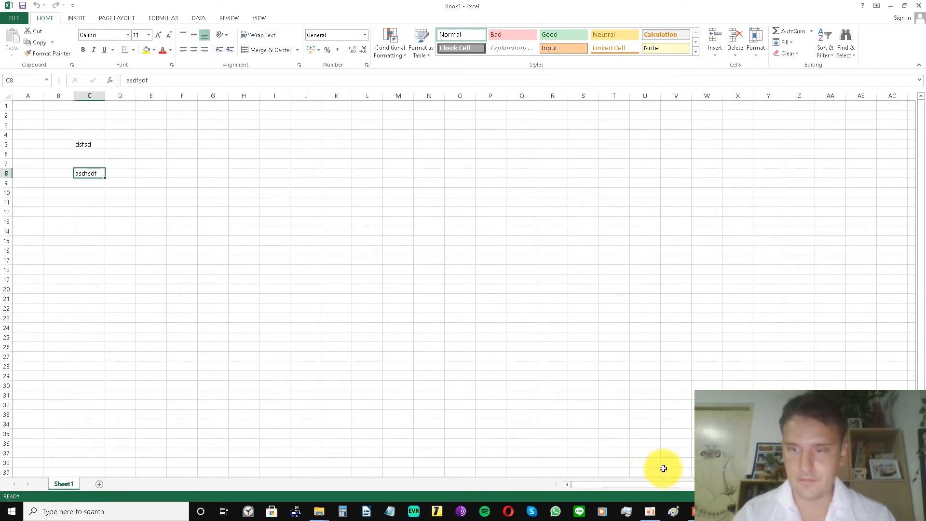
Read the instruction on slide 6 of the PowerPoint presentation and return to the Excel workbook.
left_click(691, 511)
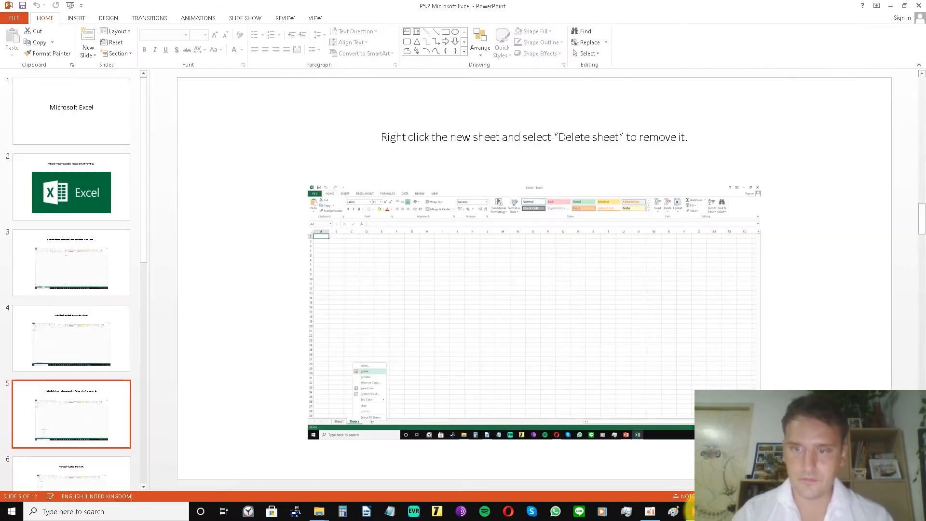
left_click(107, 469)
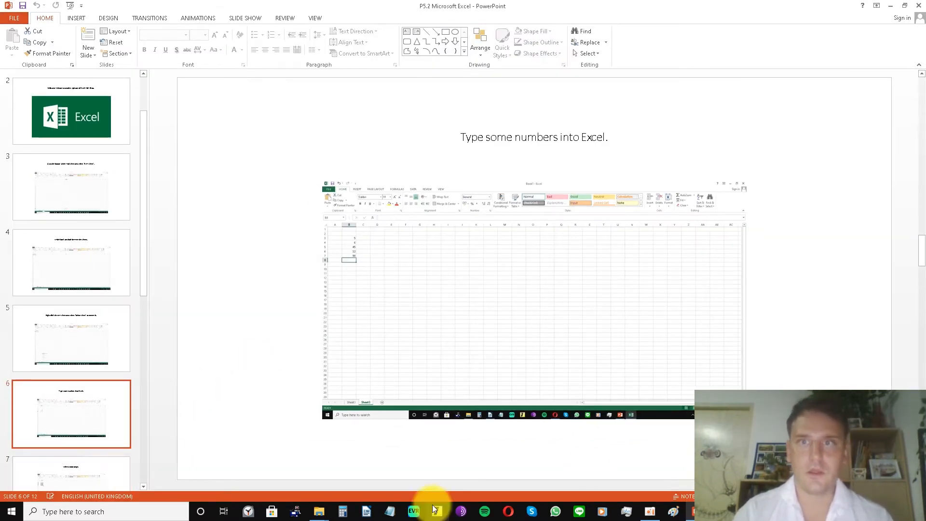
left_click(626, 511)
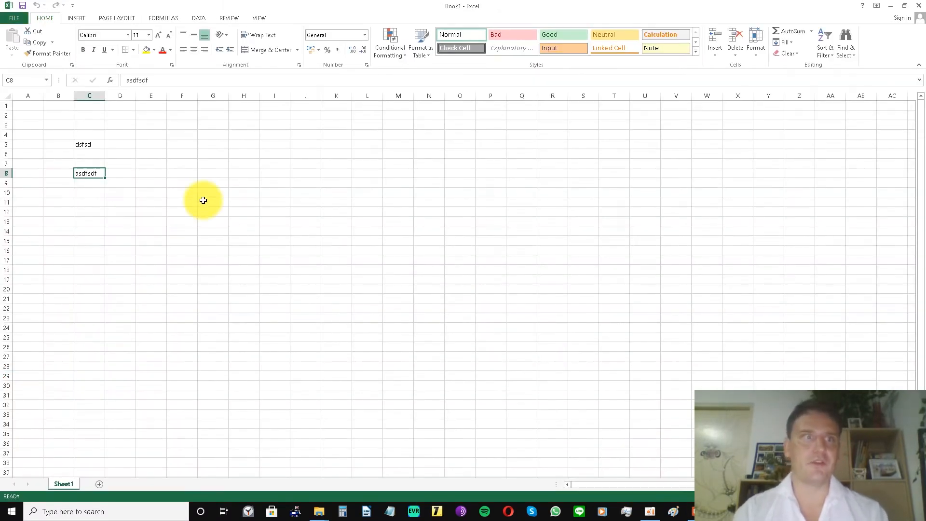
Clear the placeholder text from cells C5 and C8 of Sheet1.
left_click(85, 148)
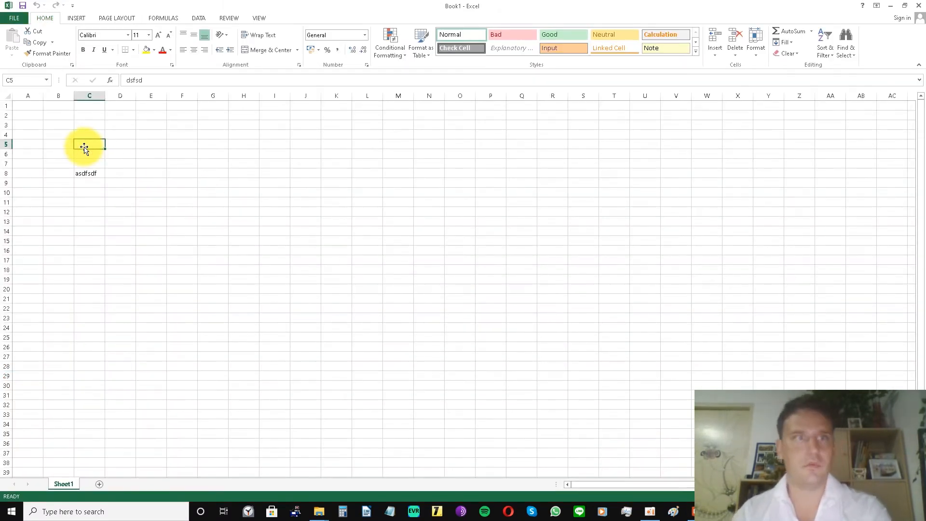
key("Delete")
left_click(83, 173)
key("Delete")
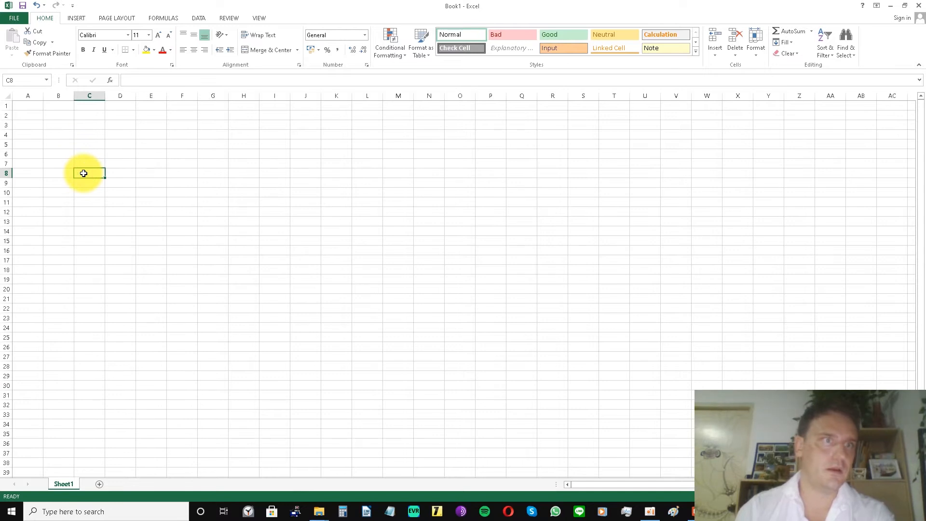
Enter the numbers 1, 5, 56, 65 and 78 down column C of Sheet1, in cells C5 to C9.
left_click(78, 145)
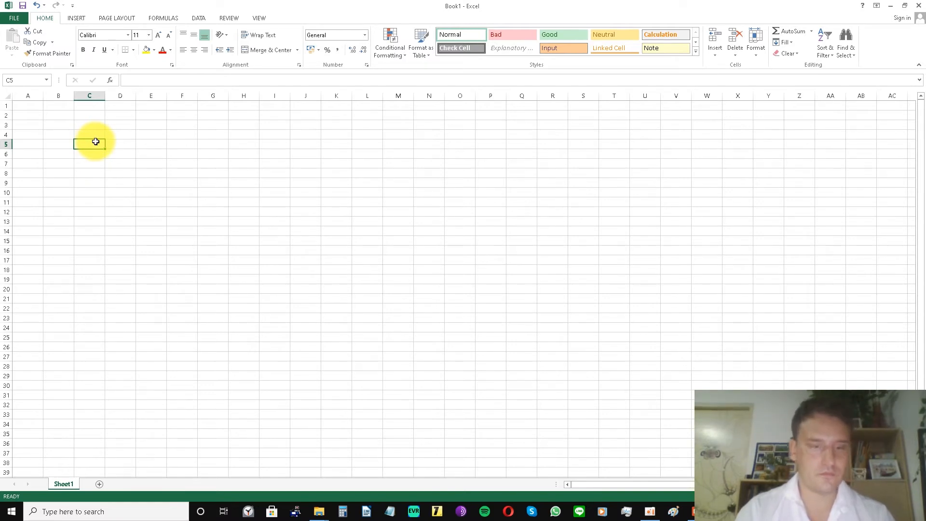
type("1")
left_click(93, 153)
type("5")
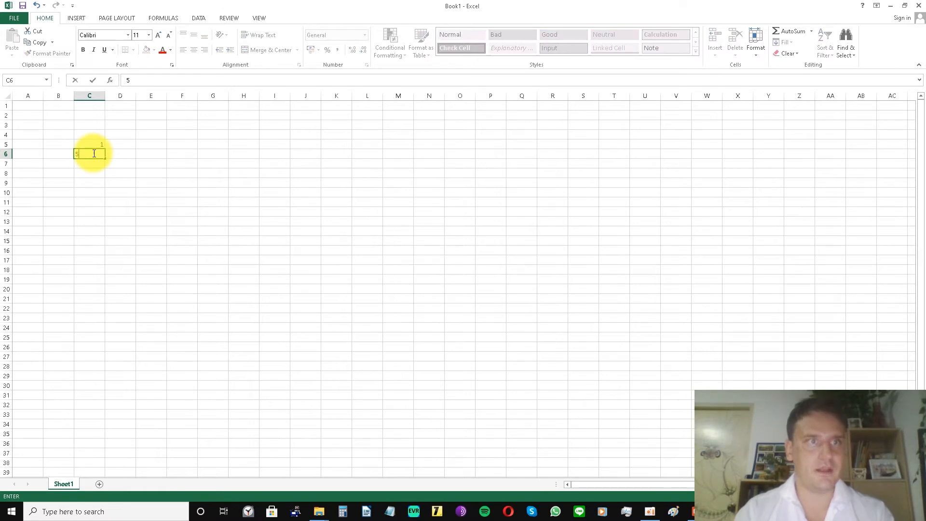
left_click(95, 165)
type("56")
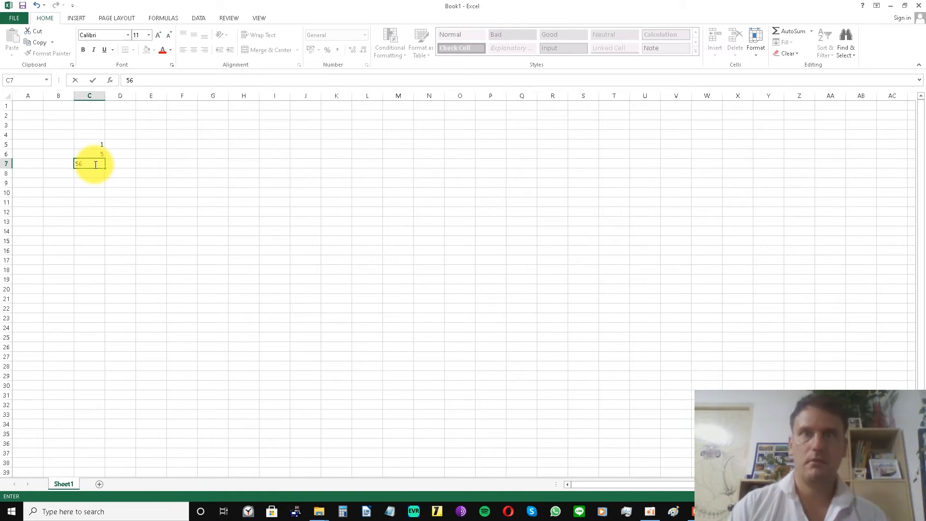
left_click_drag(86, 173, 79, 153)
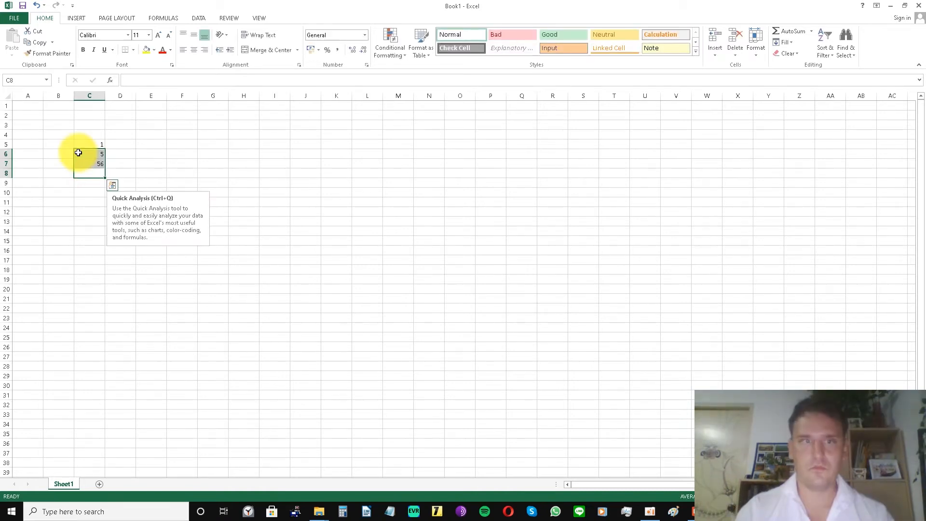
left_click(91, 173)
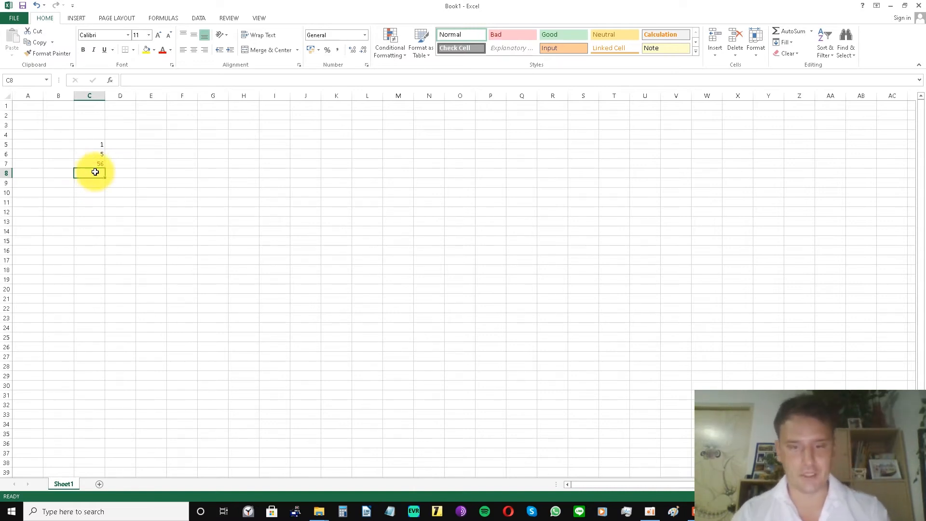
type("65")
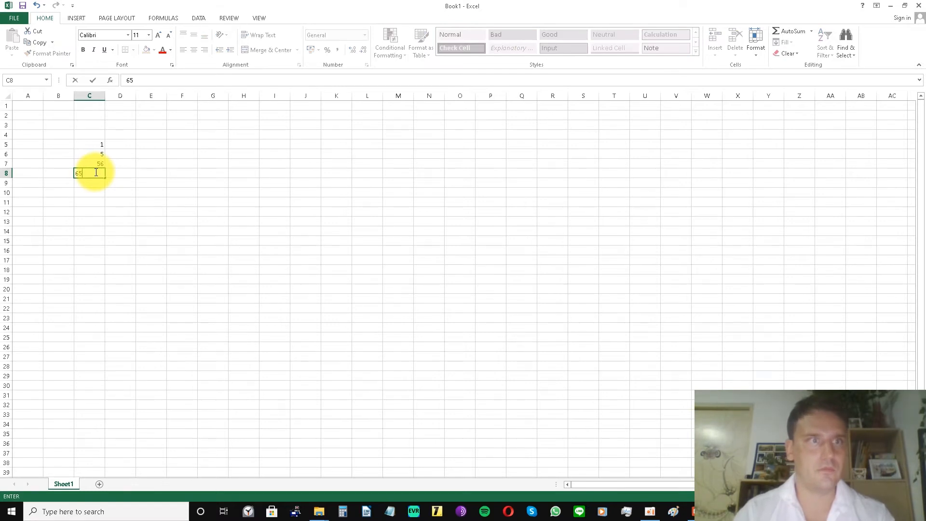
left_click(95, 184)
type("78")
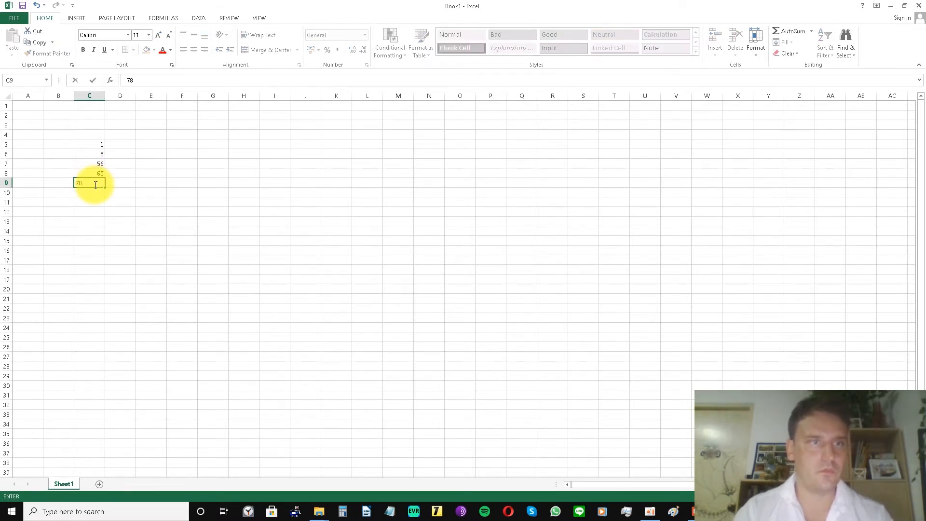
left_click(120, 203)
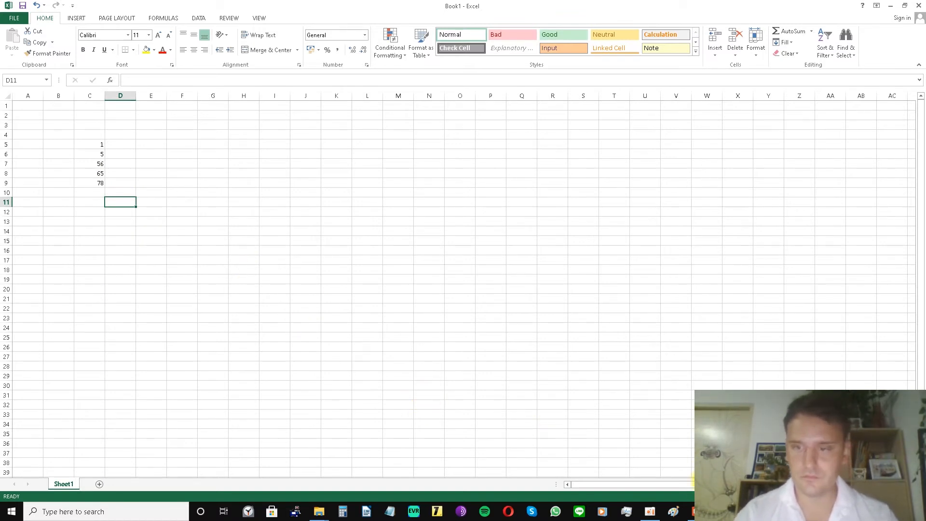
Read the instruction on slide 7 of the PowerPoint presentation and select the range C5:C9 in the Excel workbook.
left_click(690, 511)
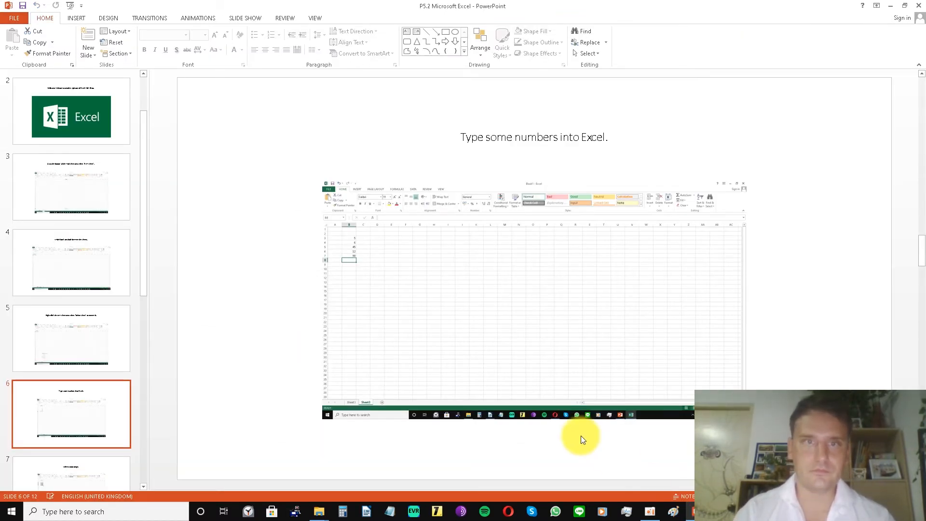
left_click(112, 468)
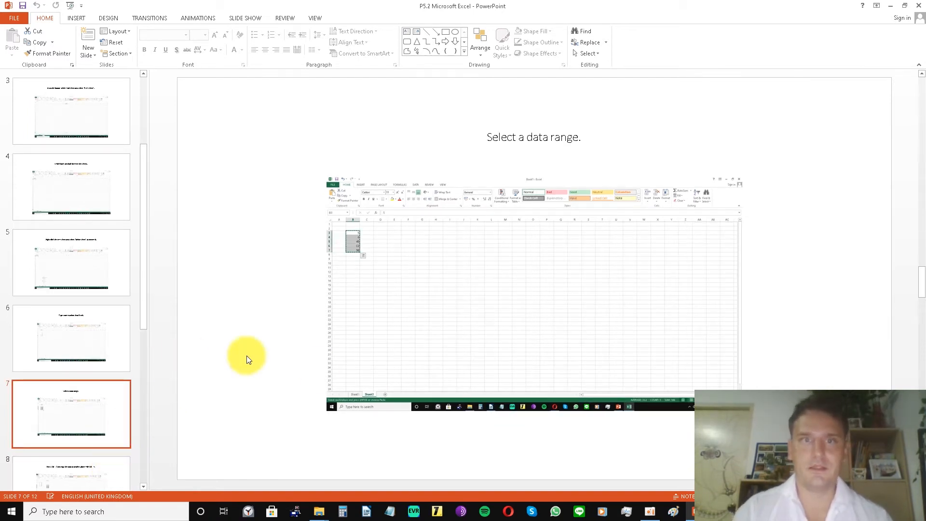
left_click(720, 512)
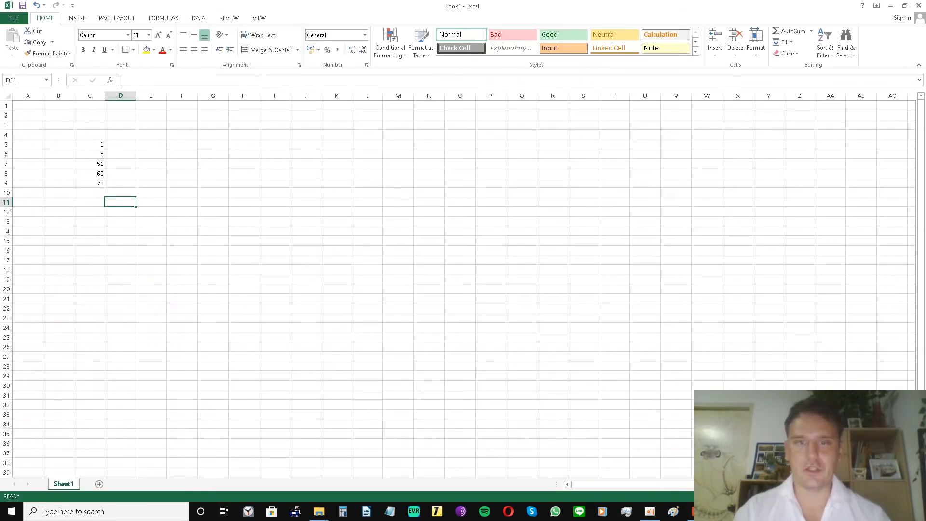
left_click(97, 146)
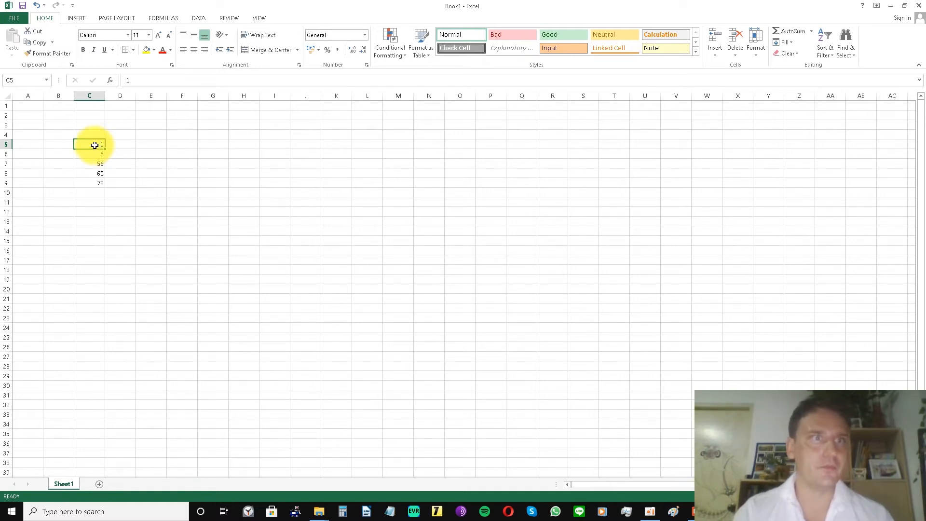
left_click(96, 185, "shift")
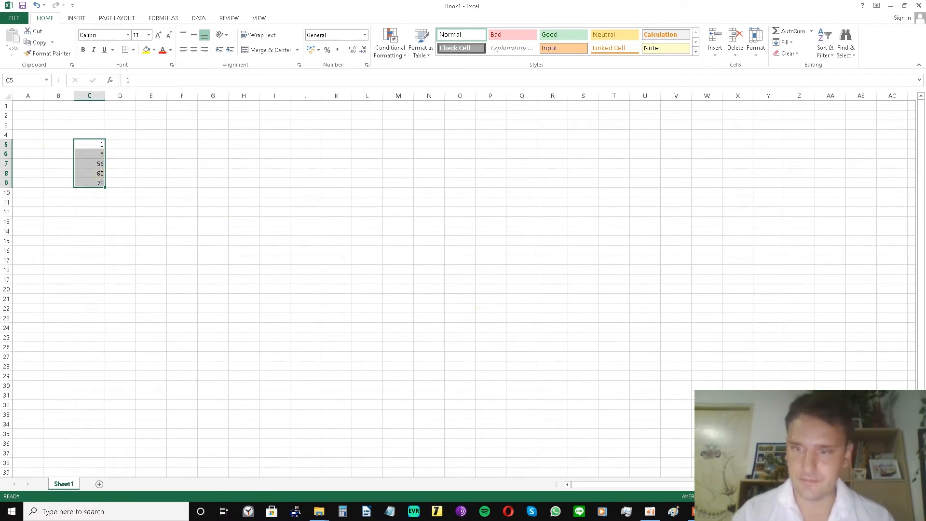
Read the instruction on slide 8 of the PowerPoint presentation and return to the Excel workbook.
left_click(695, 517)
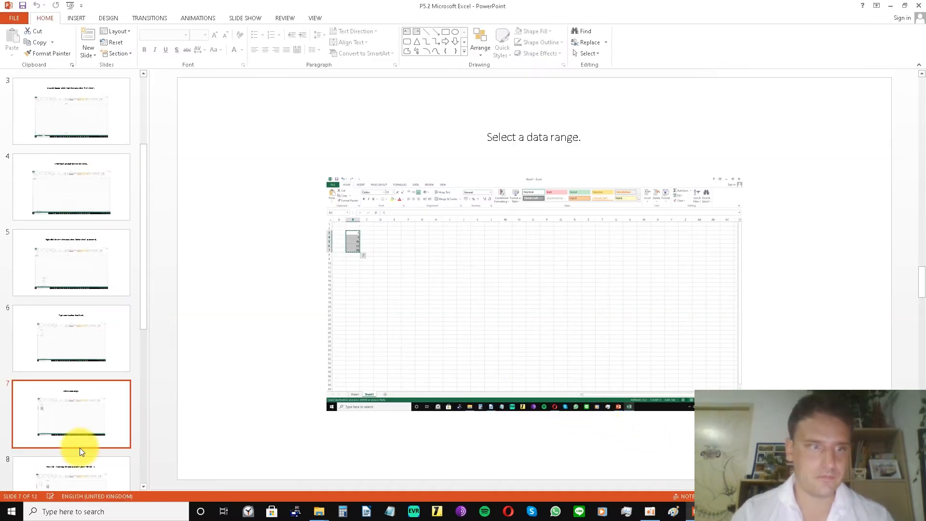
left_click(82, 471)
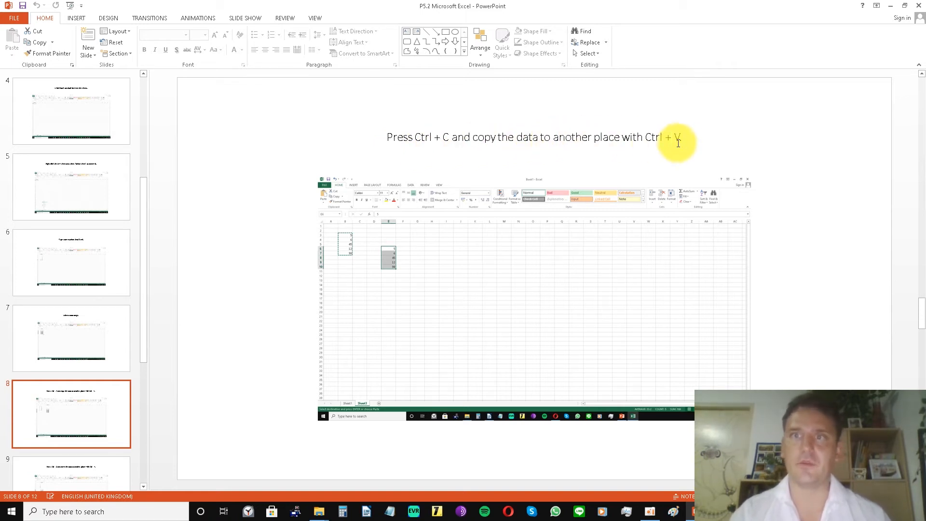
left_click(721, 511)
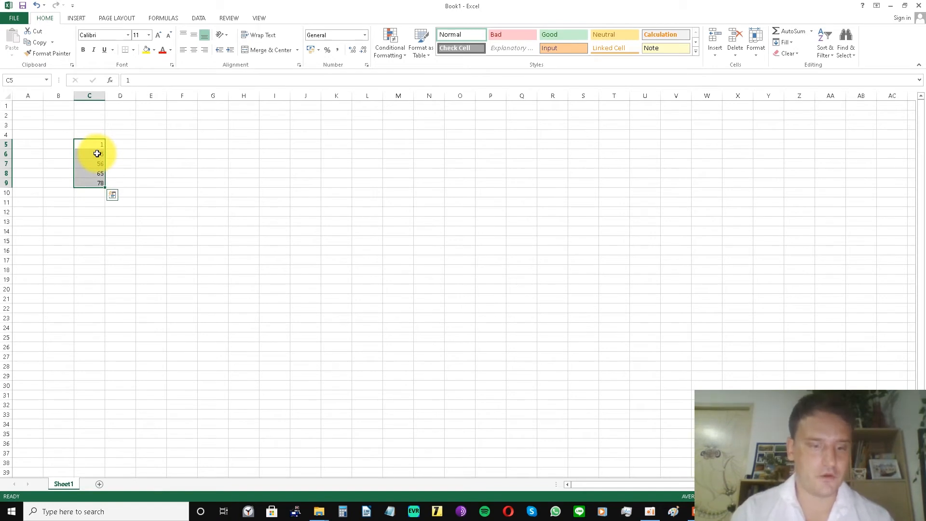
Copy the selected numbers in C5:C9 and paste them into column E starting at cell E8.
key("ctrl+c")
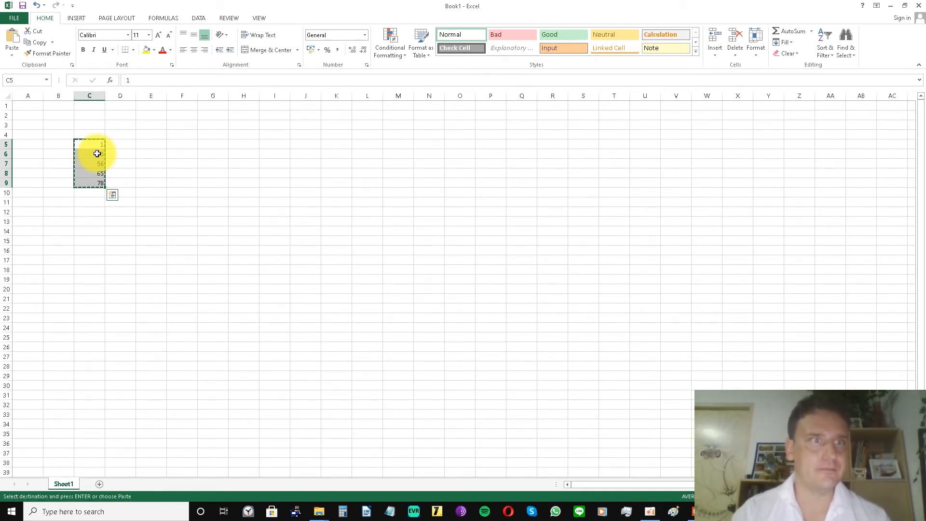
left_click(159, 202)
left_click(163, 174)
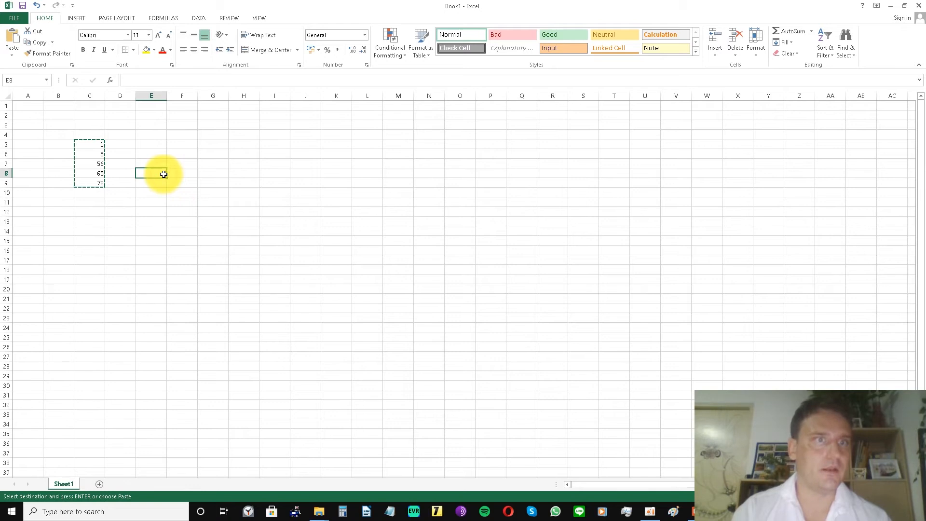
key("ctrl+v")
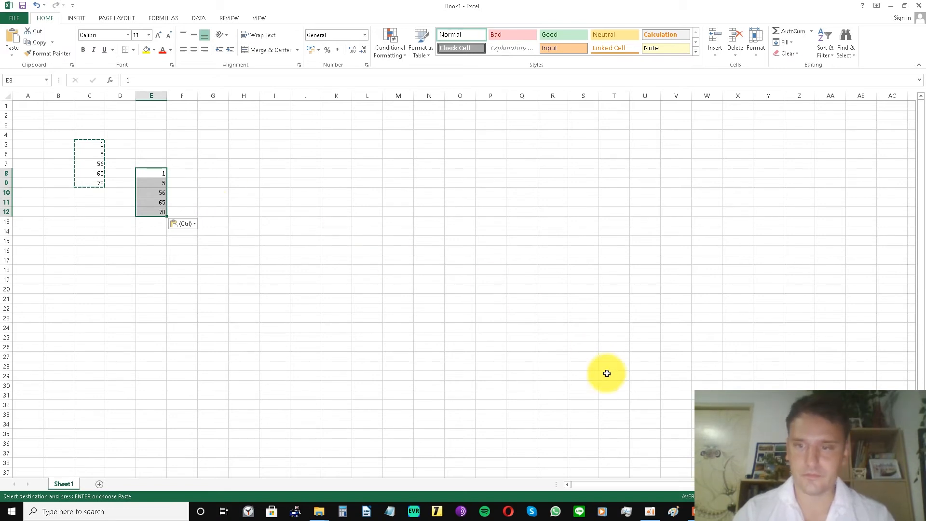
Switch to the PowerPoint presentation, read the instruction on slide 9 and return to the Excel workbook.
left_click(697, 512)
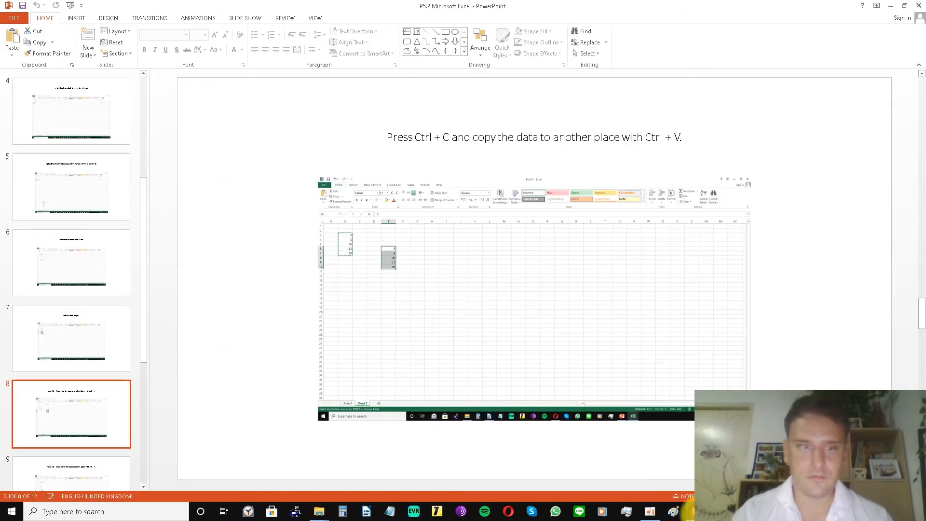
left_click(82, 473)
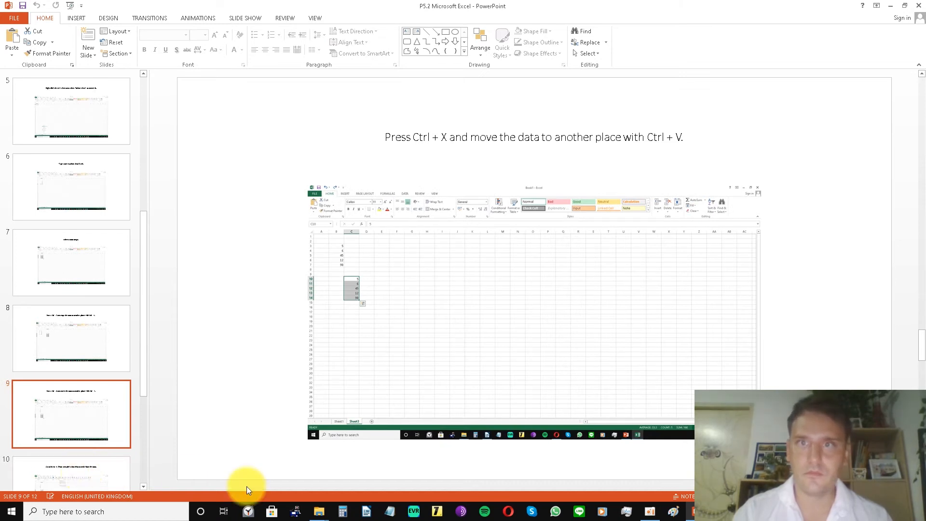
left_click(674, 511)
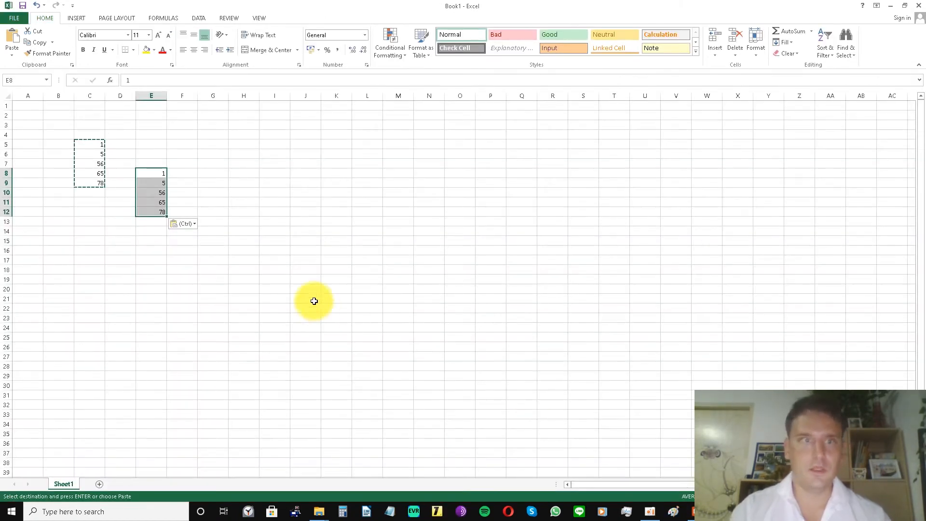
Move the numbers in E8:E12 to column G starting at cell G12 by cutting and pasting them.
left_click(161, 186)
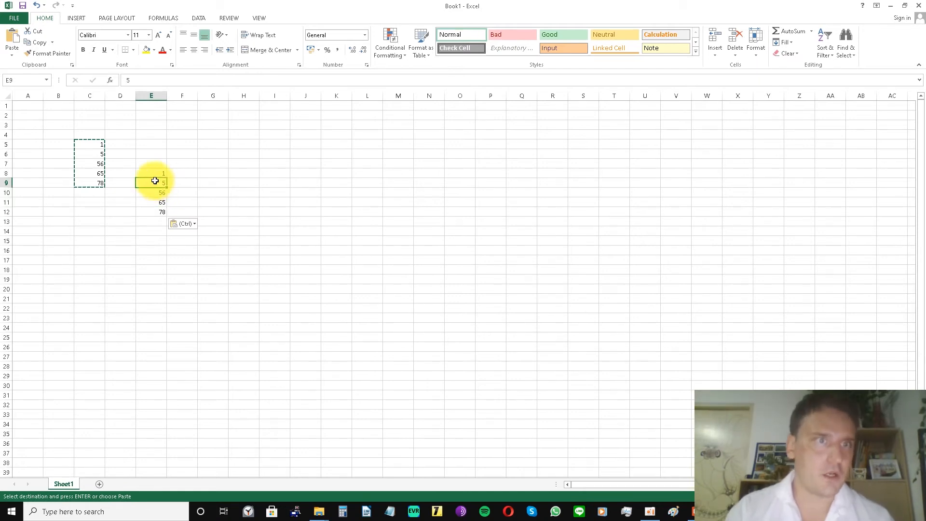
left_click(155, 170)
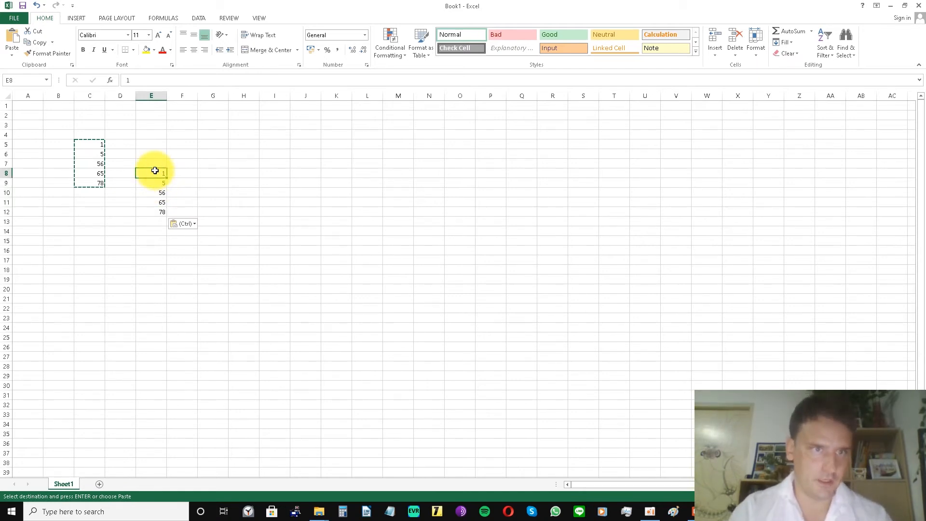
left_click(158, 210, "shift")
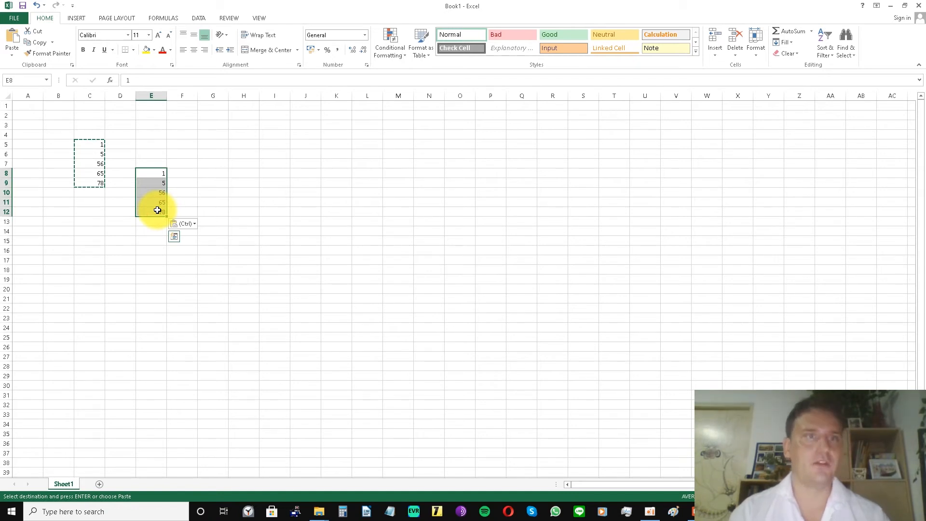
left_click(153, 172)
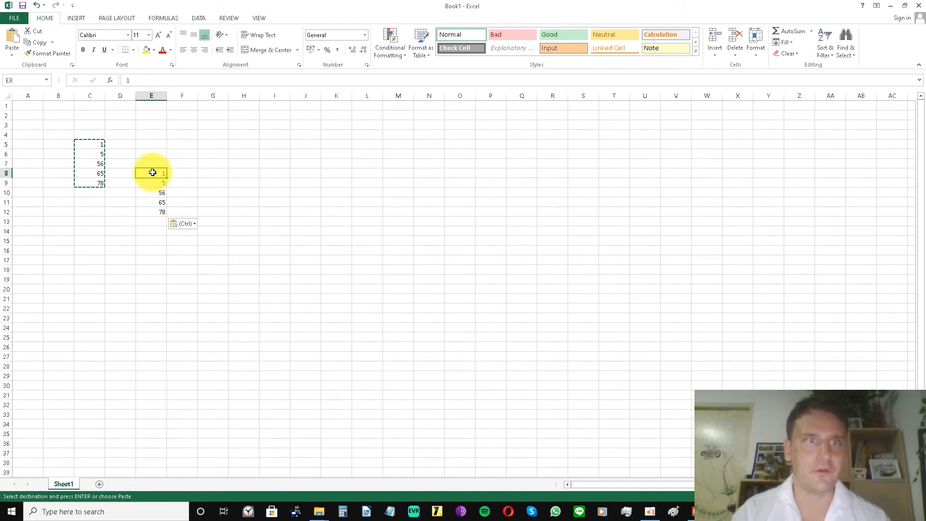
left_click(152, 212, "shift")
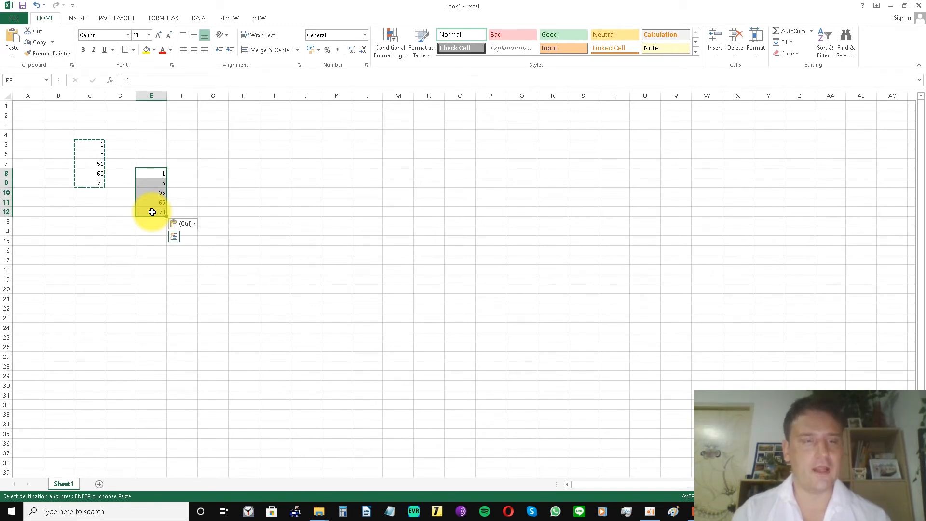
key("ctrl+c")
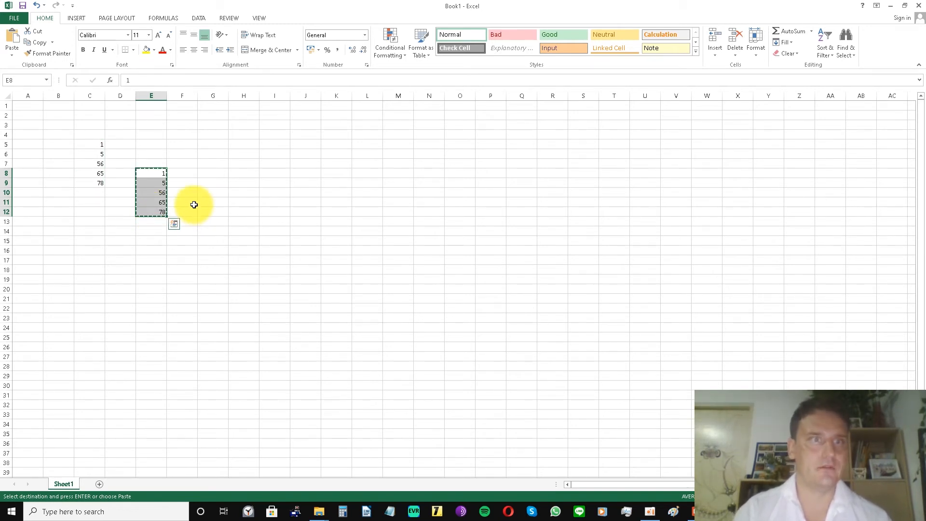
left_click(175, 223)
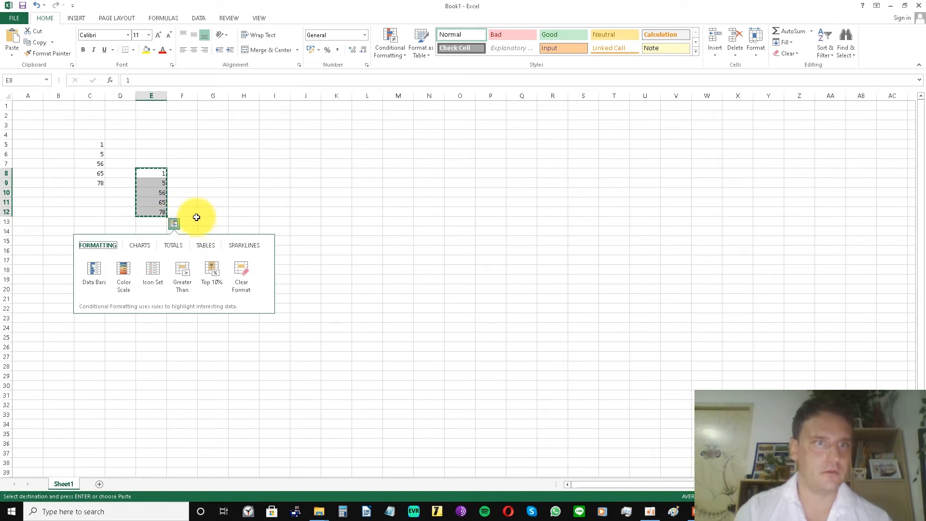
left_click(212, 211)
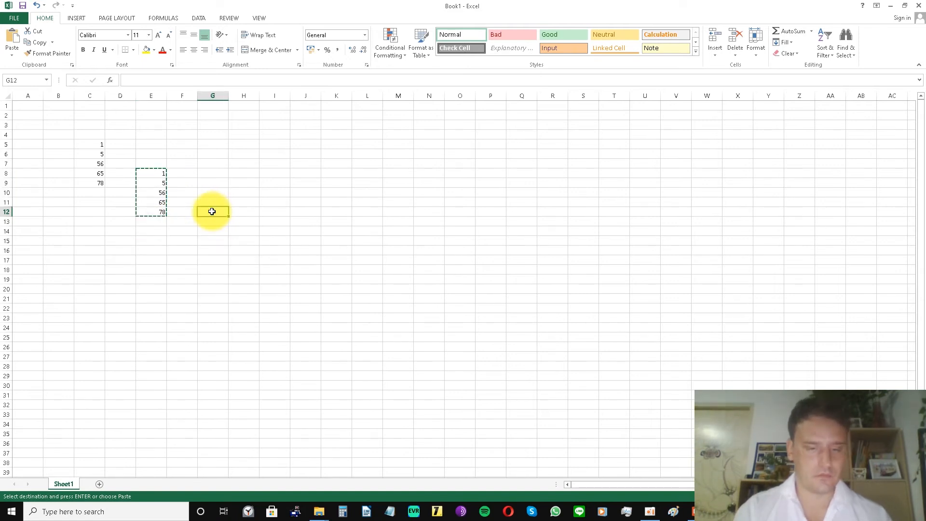
key("ctrl+v")
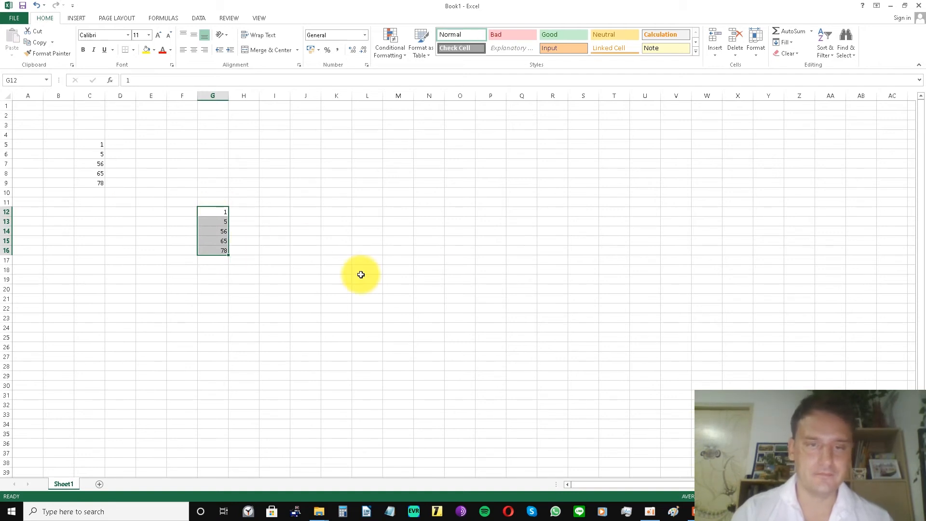
Read the chart instruction on slide 10 of the PowerPoint presentation and return to the Excel workbook.
left_click(697, 511)
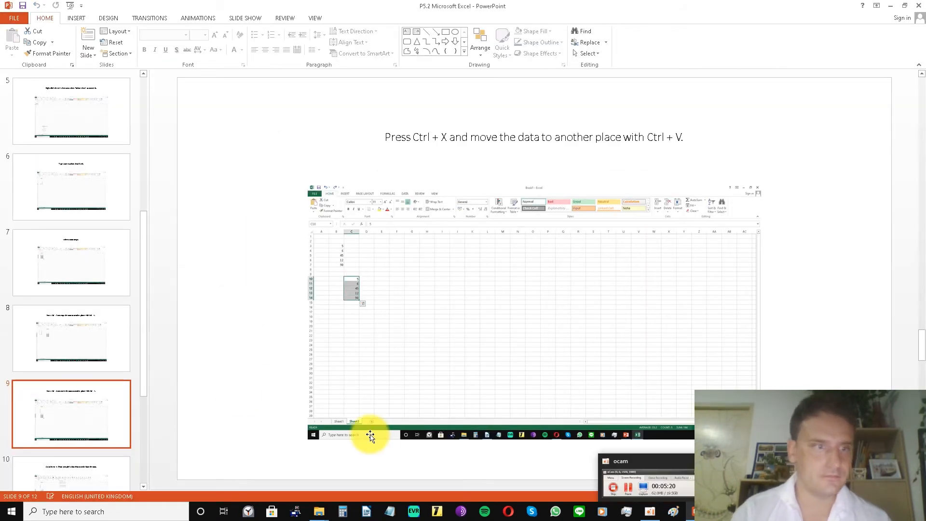
scroll(142, 365, "down", 3)
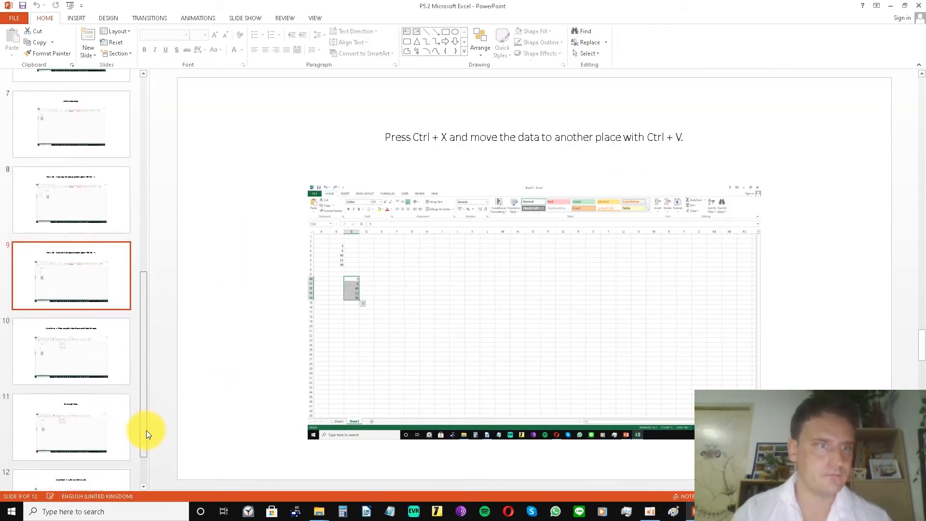
left_click(95, 361)
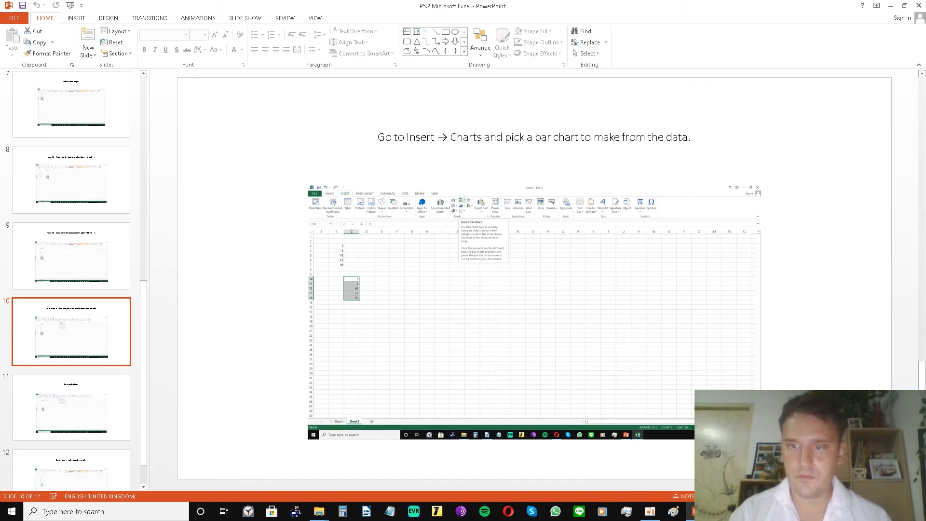
left_click(719, 512)
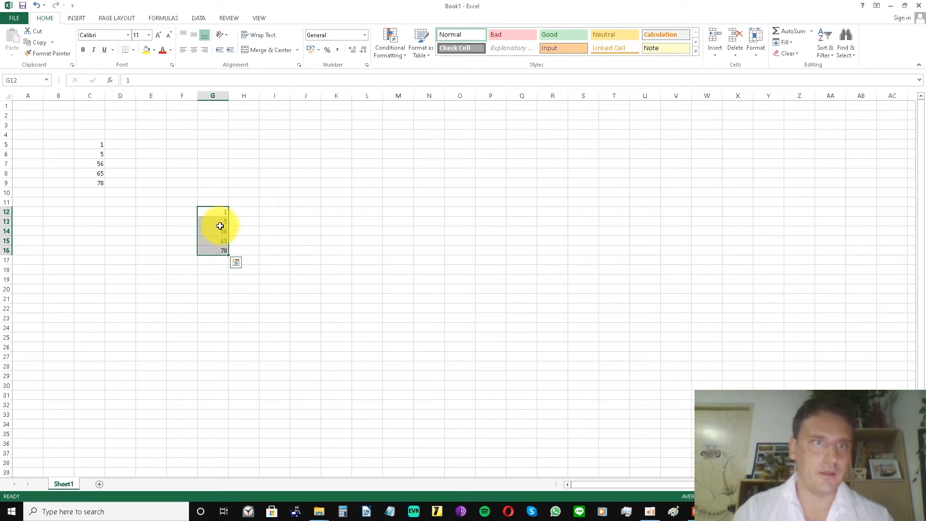
Move the numbers in G12:G16 to column E starting at cell E11 by cutting and pasting them.
left_click(130, 209)
left_click(142, 203)
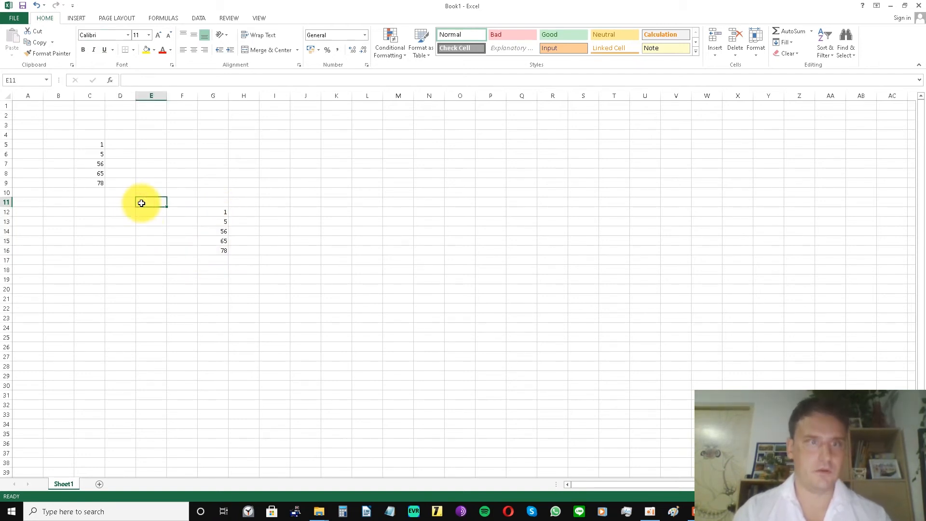
left_click_drag(201, 209, 208, 248)
key("ctrl+c")
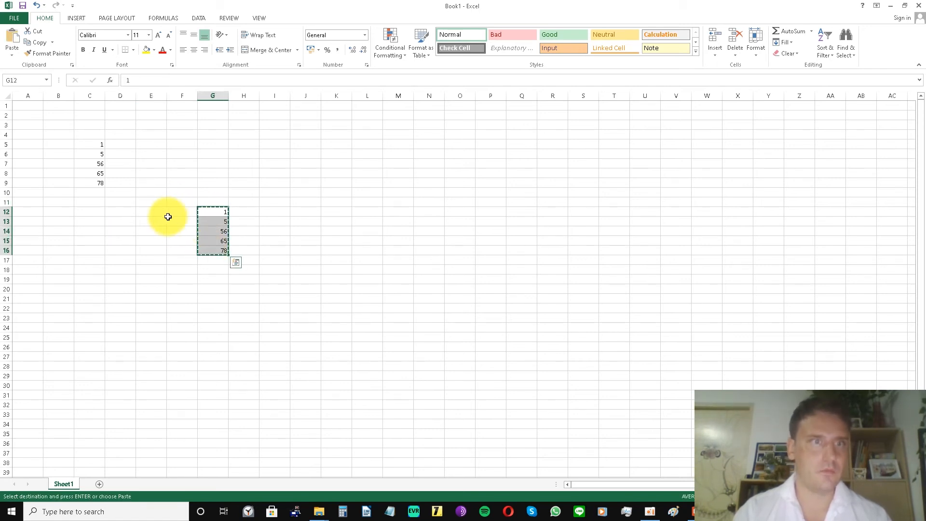
left_click(151, 198)
key("ctrl+v")
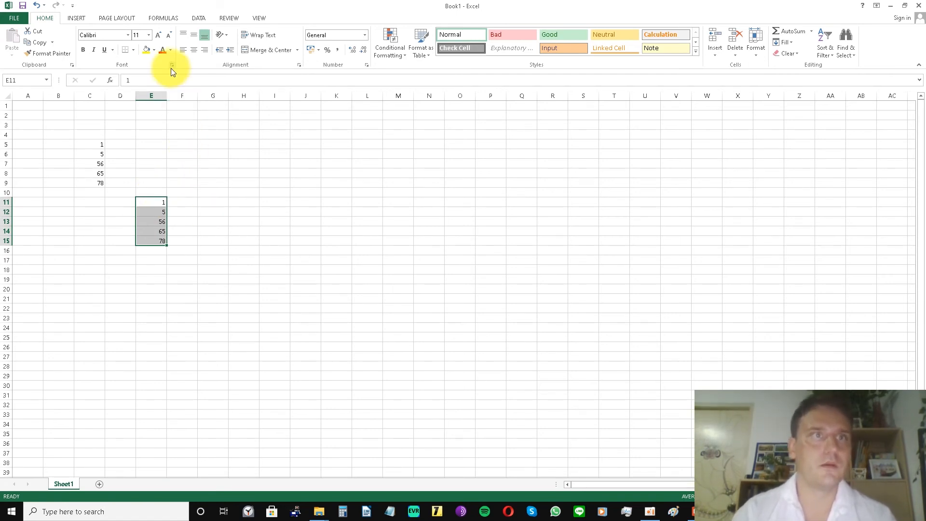
Insert a 2-D clustered bar chart of the numbers in E11:E15 and move the whole chart up to start at row 5.
left_click(75, 17)
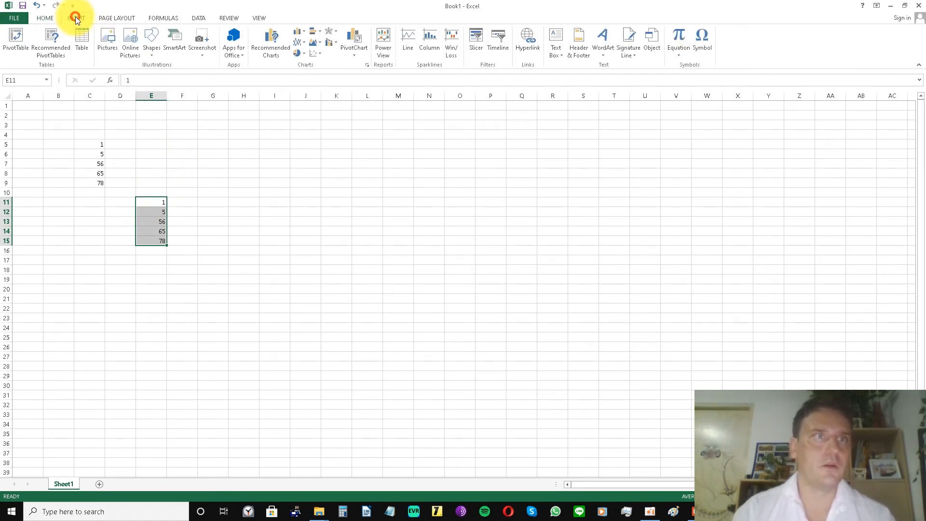
left_click(311, 32)
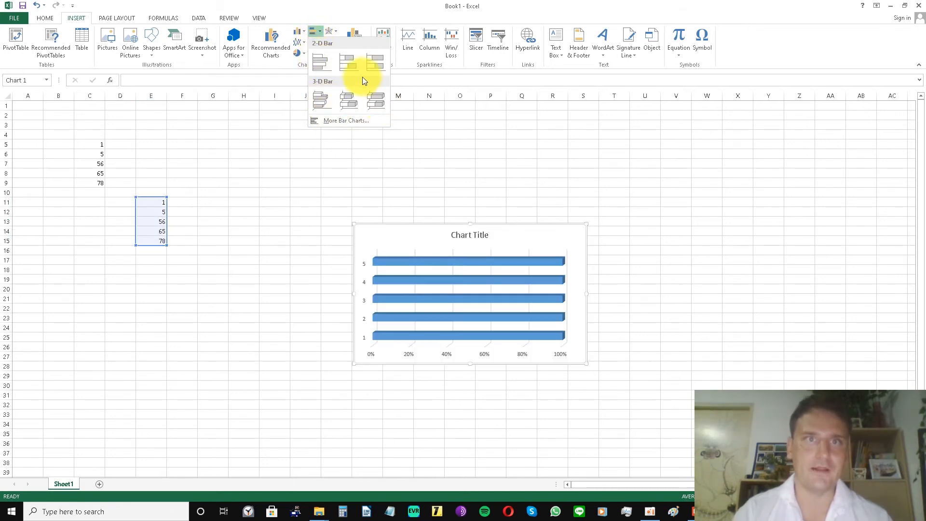
left_click(321, 62)
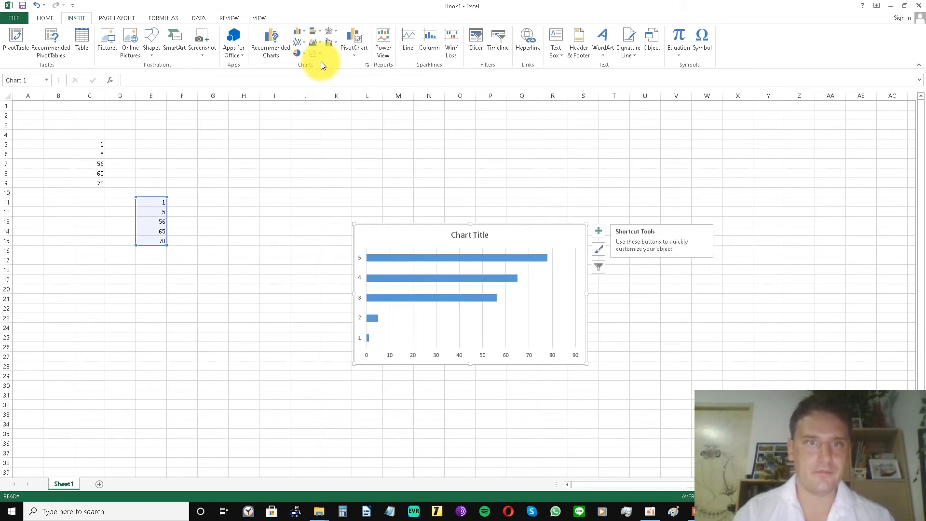
left_click_drag(483, 278, 494, 179)
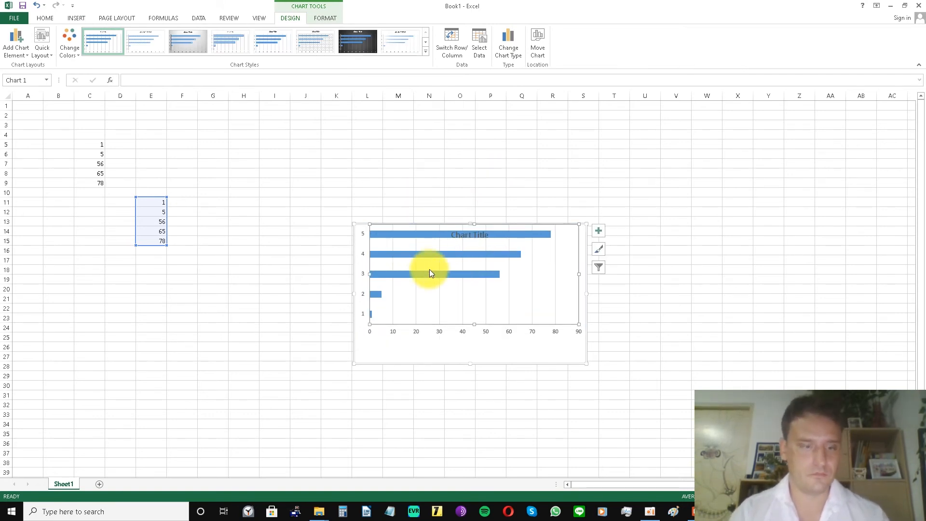
key("ctrl+z")
left_click_drag(428, 234, 430, 152)
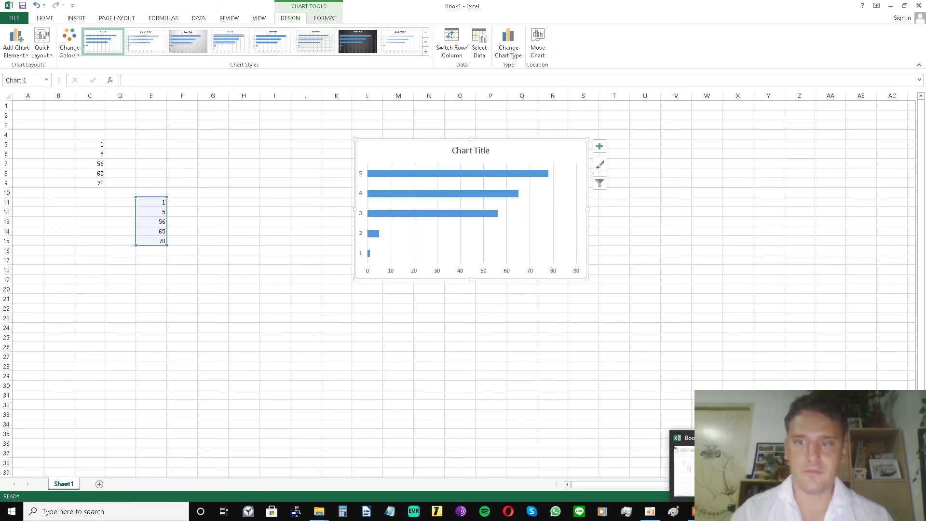
Switch to the PowerPoint presentation, read the instruction on slide 11 and return to the Excel workbook.
left_click(701, 509)
left_click(82, 409)
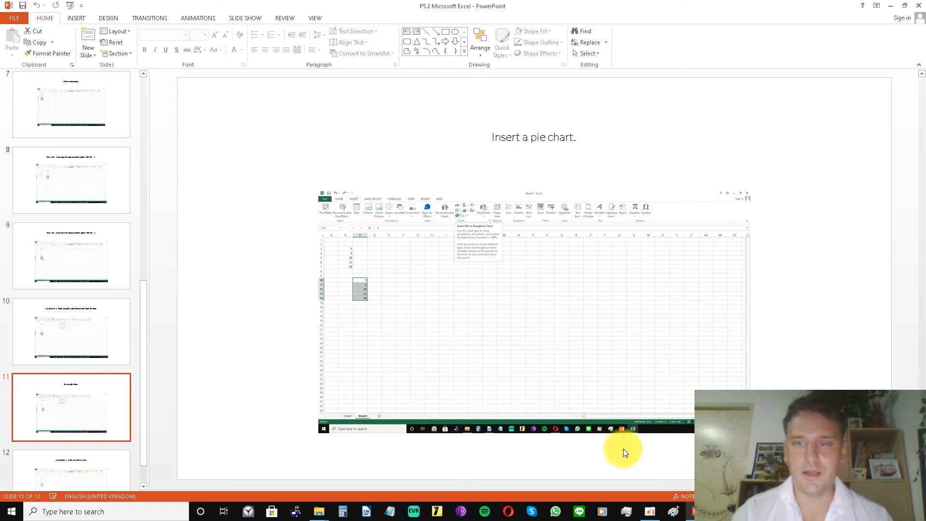
left_click(721, 510)
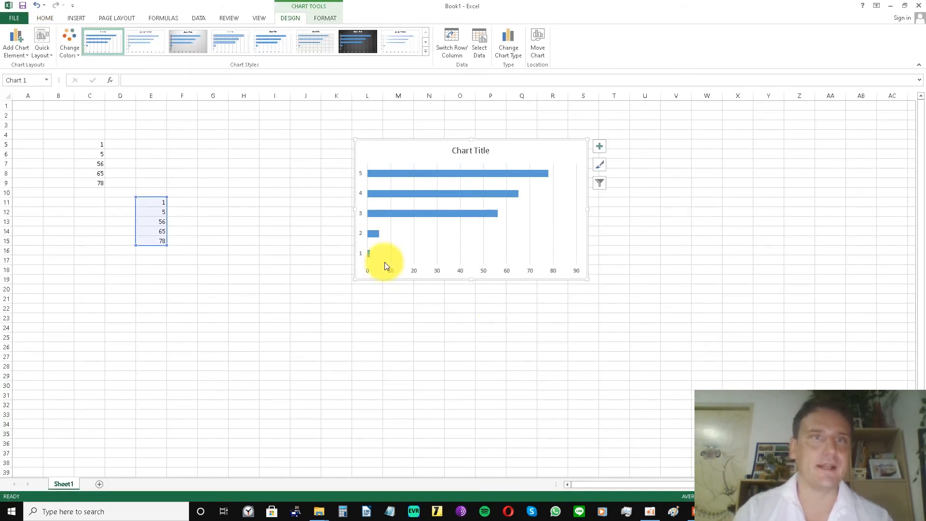
Insert a 3-D pie chart of the numbers in E11:E15 and move it below them, starting at about row 18.
left_click_drag(153, 206, 154, 241)
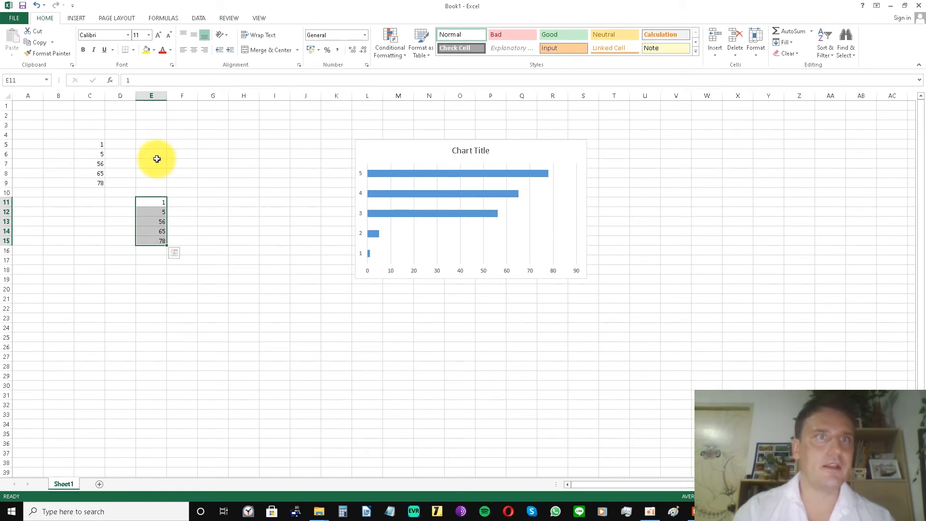
left_click(76, 20)
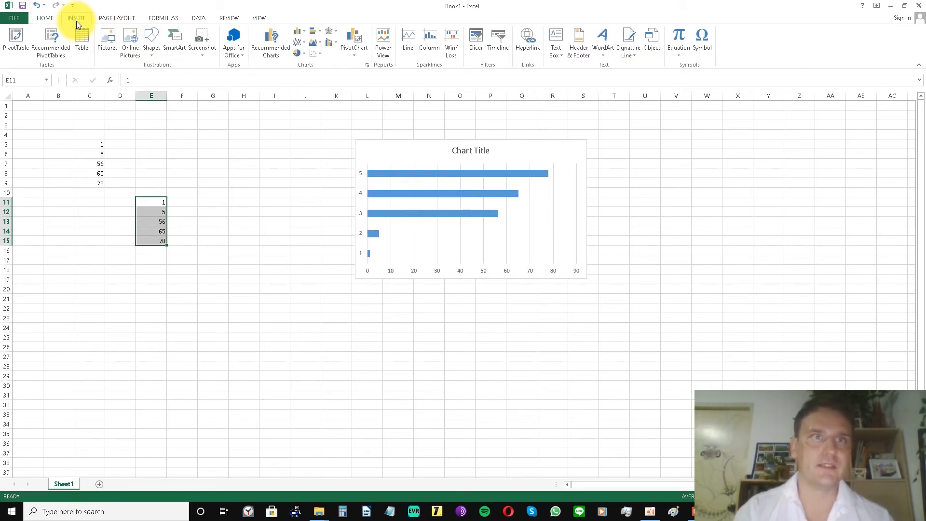
left_click(296, 54)
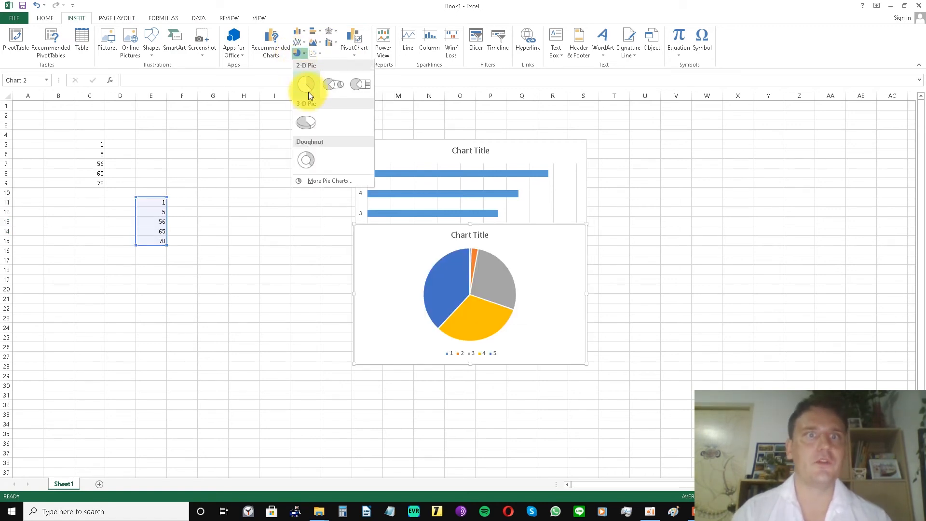
left_click(312, 126)
left_click(371, 251)
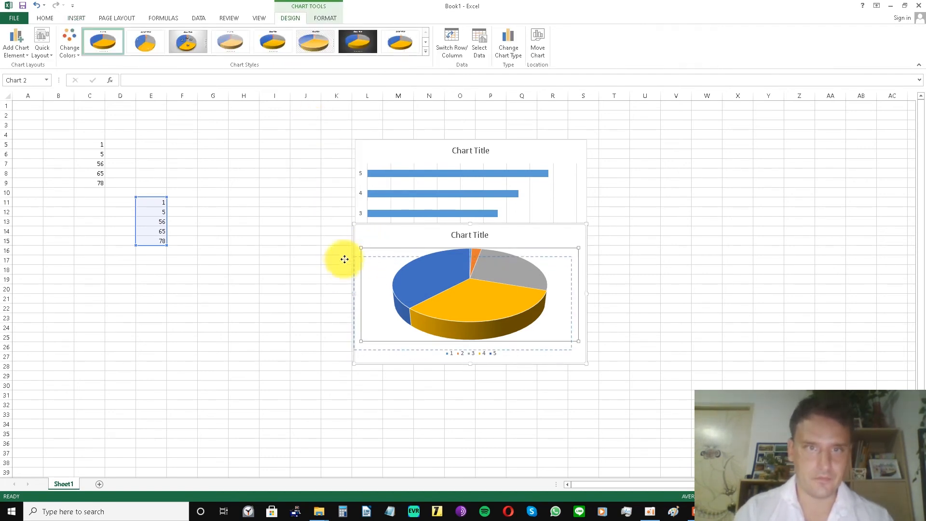
mouse_move(369, 241)
left_mouse_down()
mouse_move(311, 277)
mouse_move(229, 298)
mouse_move(169, 299)
mouse_move(151, 283)
mouse_move(127, 291)
left_mouse_up()
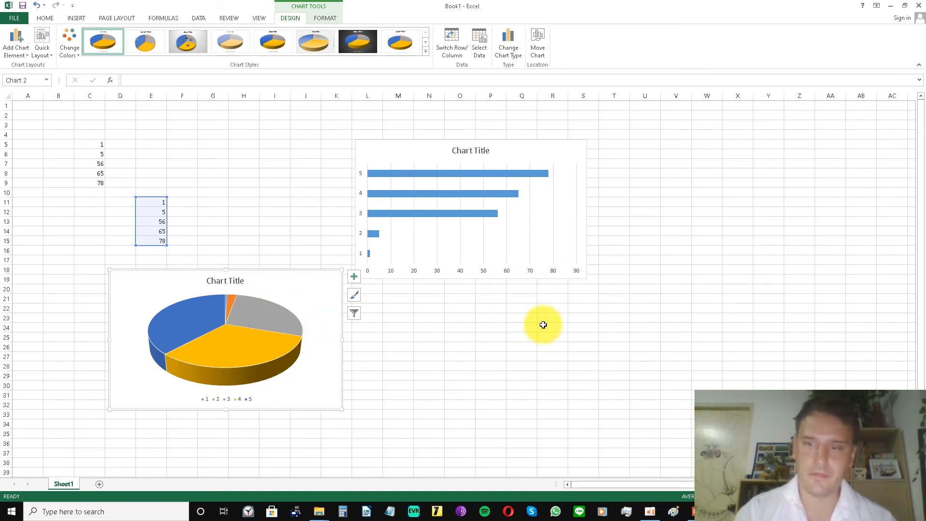
Switch to the PowerPoint presentation, read the styles instruction on slide 12 and return to the Excel workbook.
left_click(692, 511)
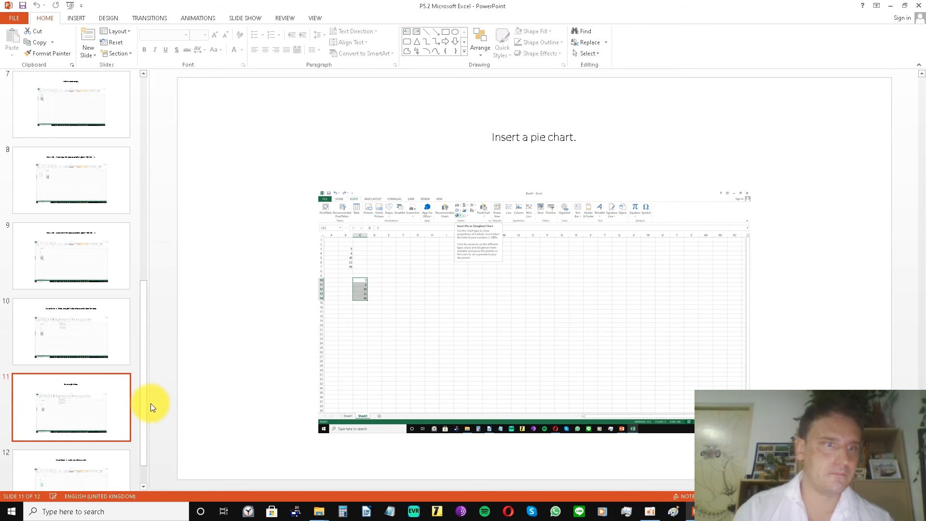
scroll(146, 405, "down", 1)
left_click(107, 459)
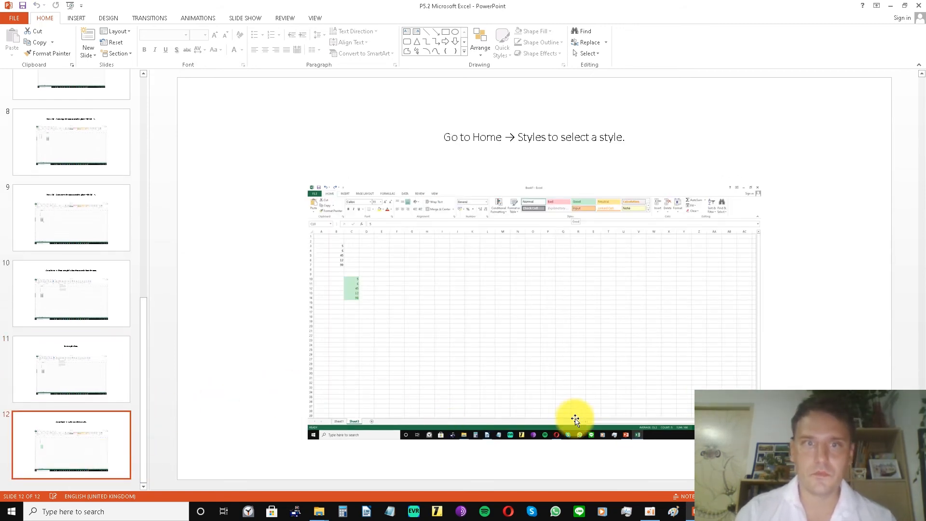
mouse_move(693, 511)
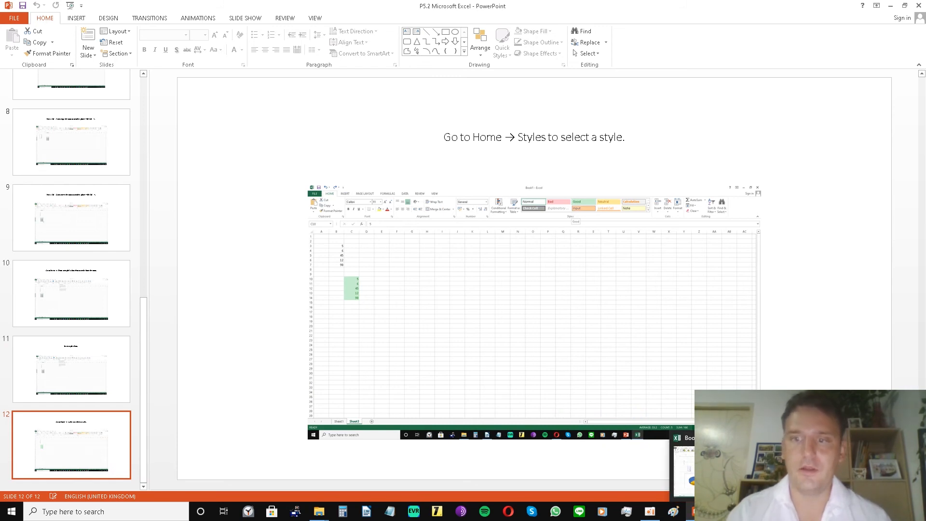
left_click(682, 466)
Select the numbers in E11:E15.
left_click(155, 203)
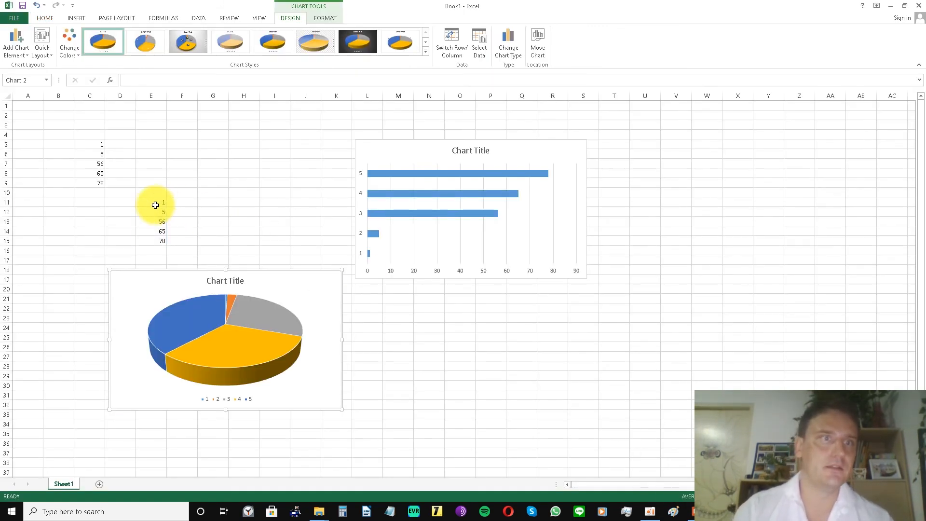
left_click(151, 242, "shift")
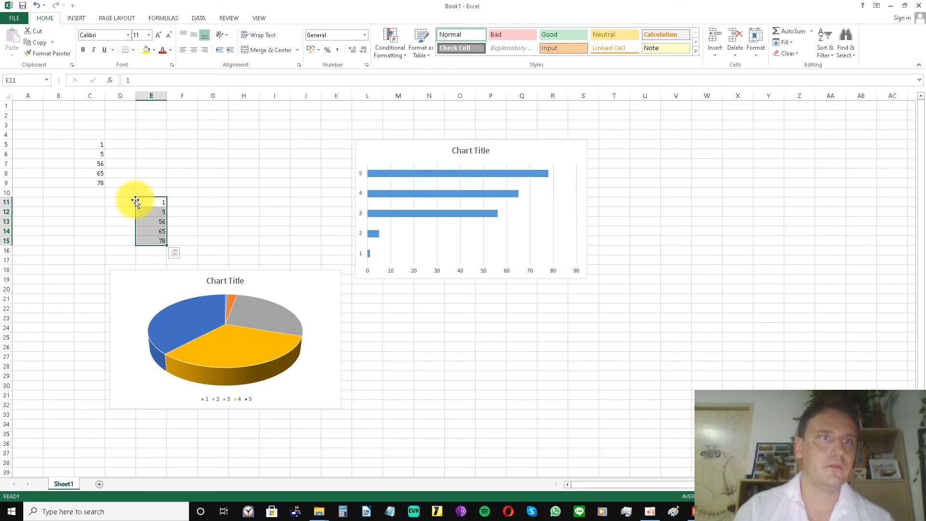
left_click(83, 19)
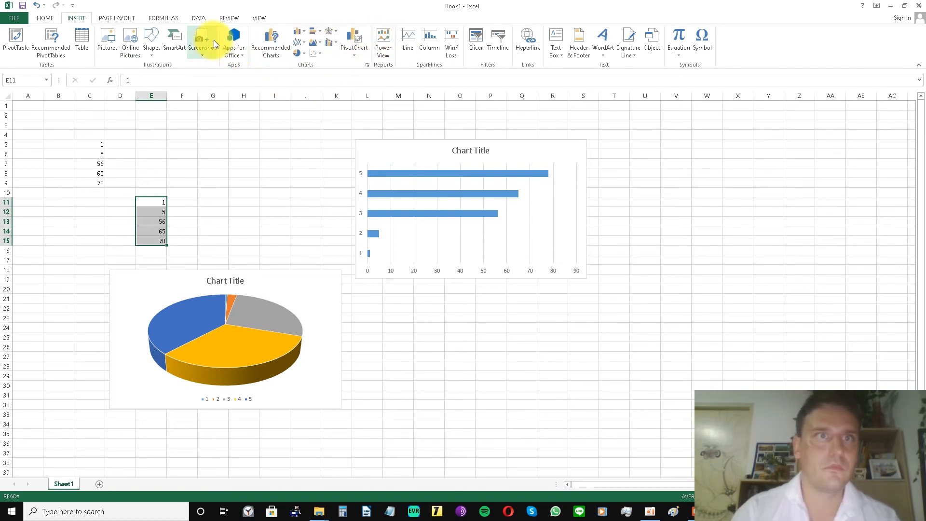
left_click(115, 17)
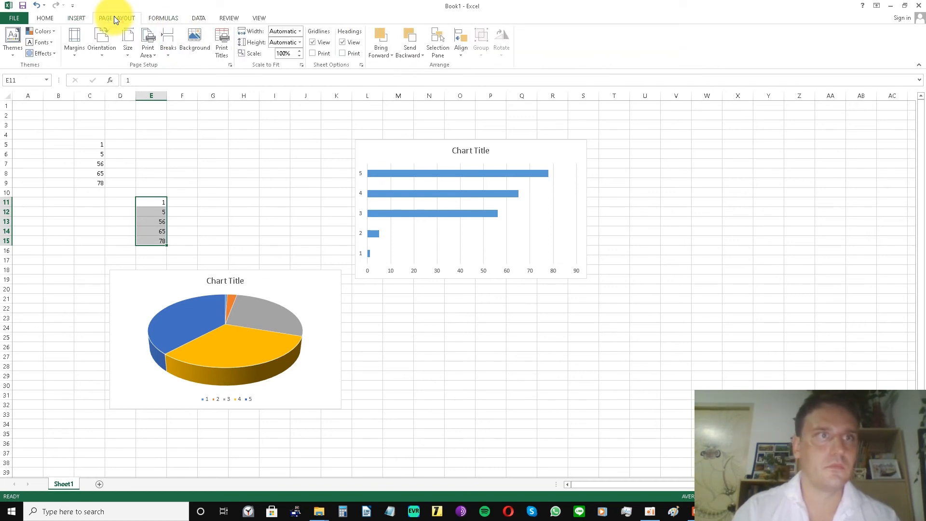
left_click(166, 20)
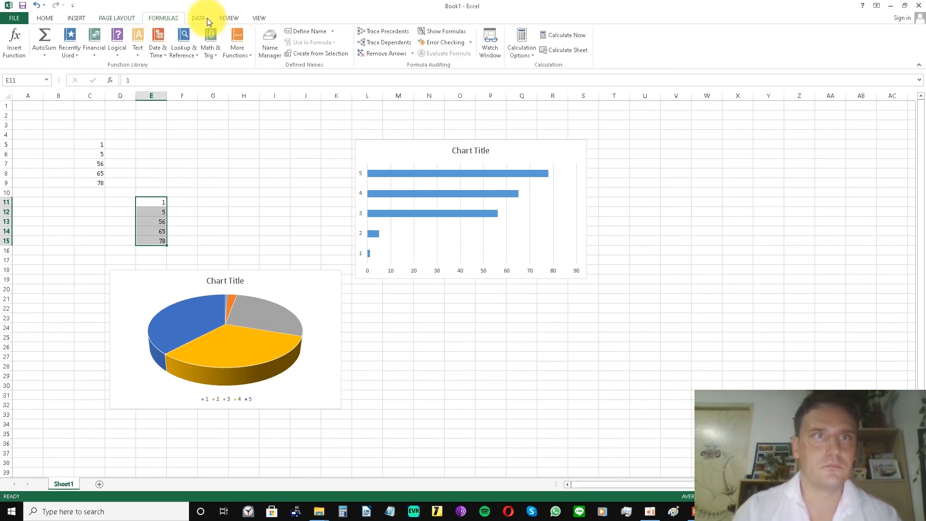
left_click(207, 19)
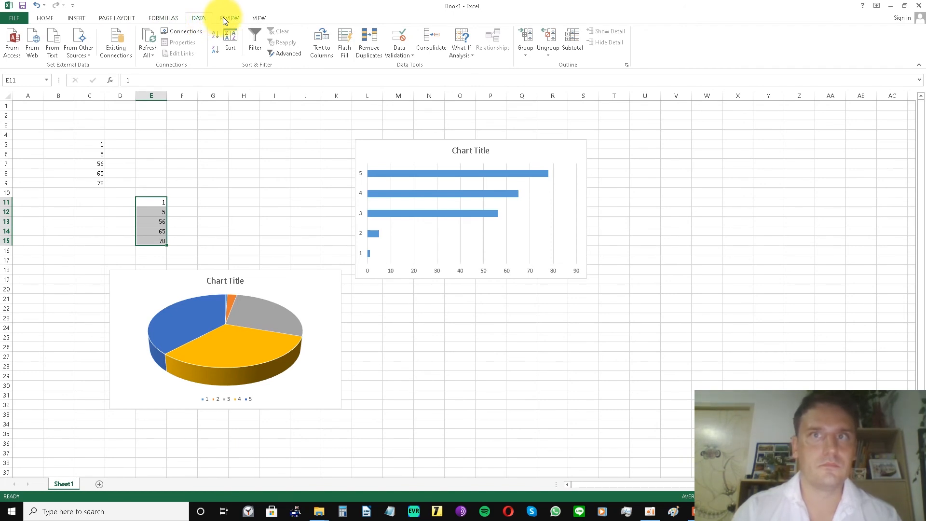
left_click(239, 18)
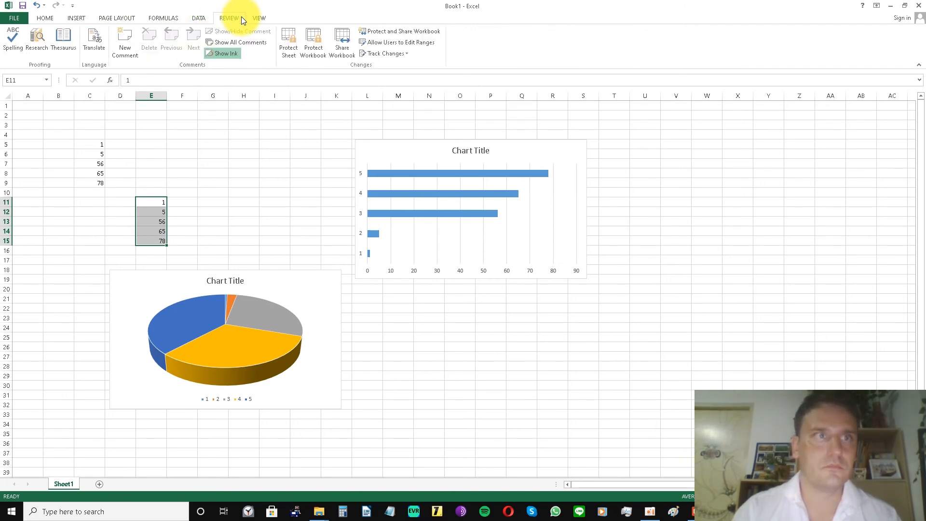
Apply the Good cell style to the selected numbers in E11:E15 and deselect them.
left_click(49, 18)
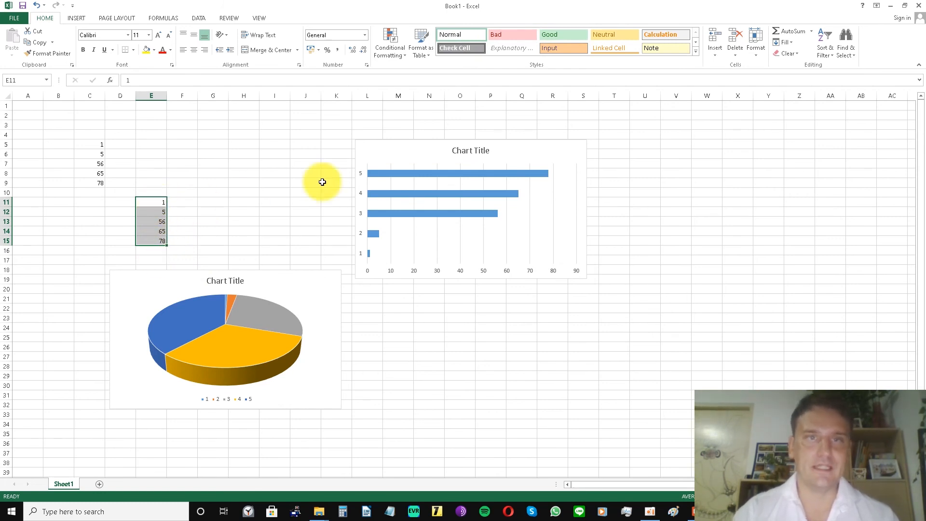
left_click(554, 36)
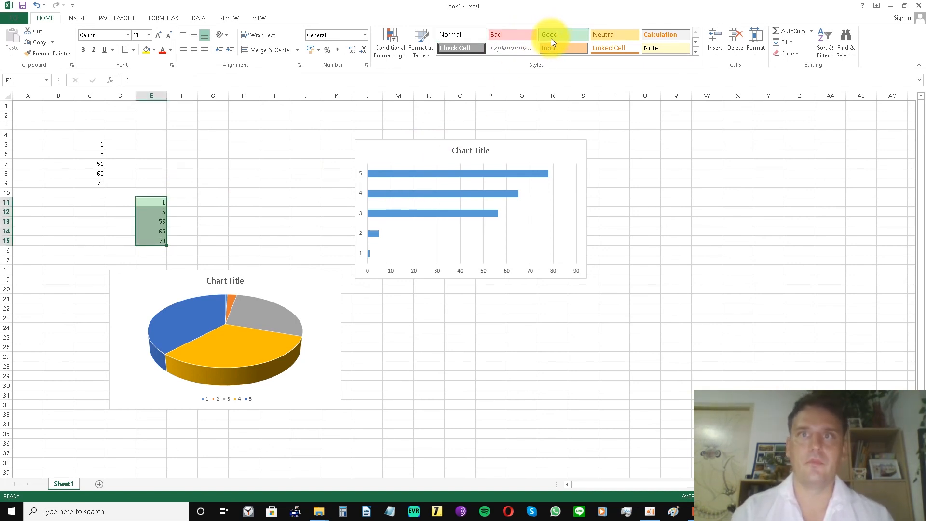
left_click(267, 200)
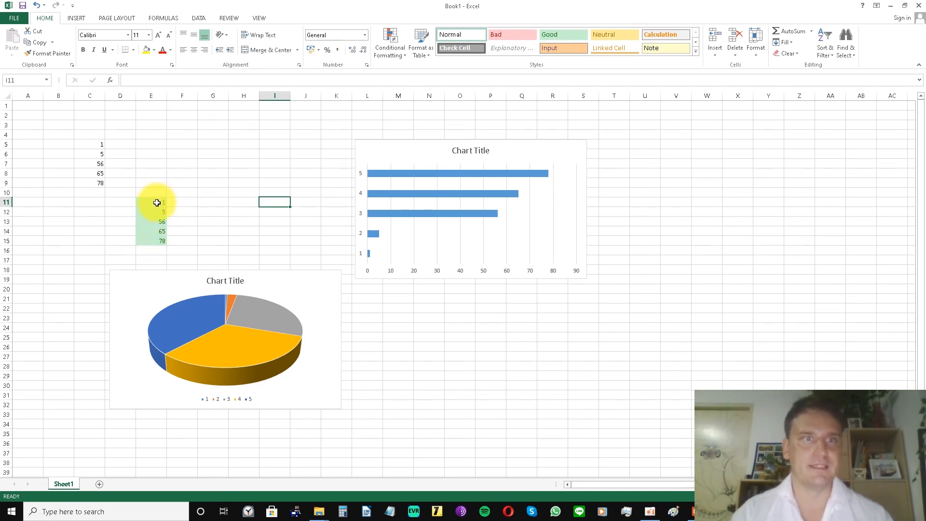
Apply the Bad cell style to the numbers in C5:C9 and deselect them.
left_click(95, 145)
left_click(97, 184, "shift")
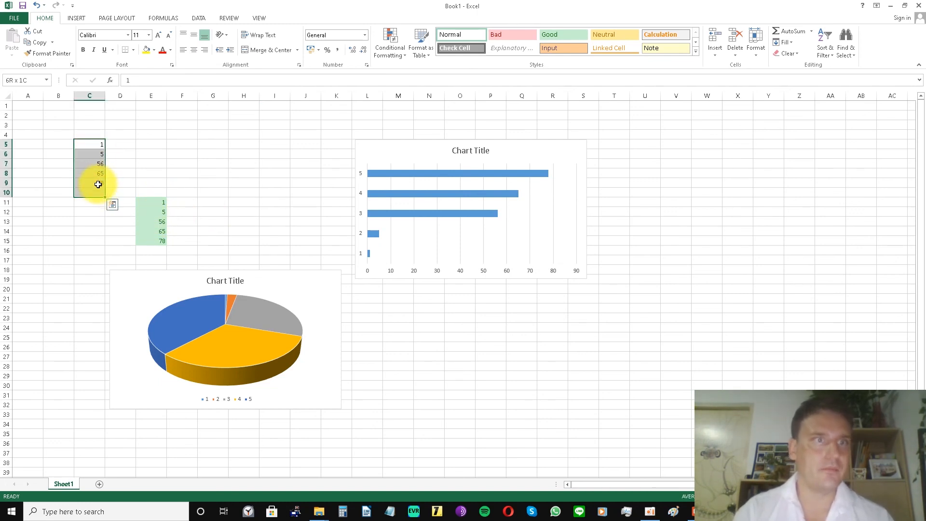
left_click(502, 32)
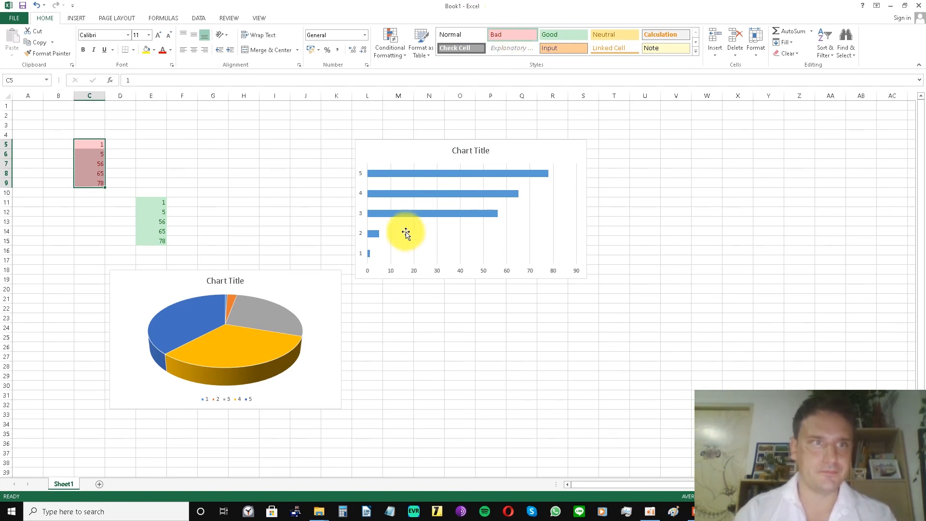
left_click(328, 203)
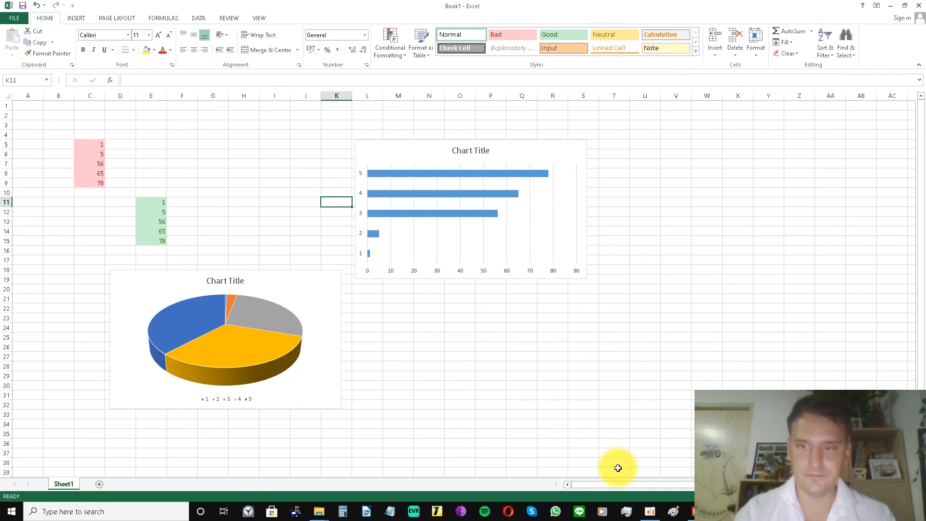
left_click(692, 510)
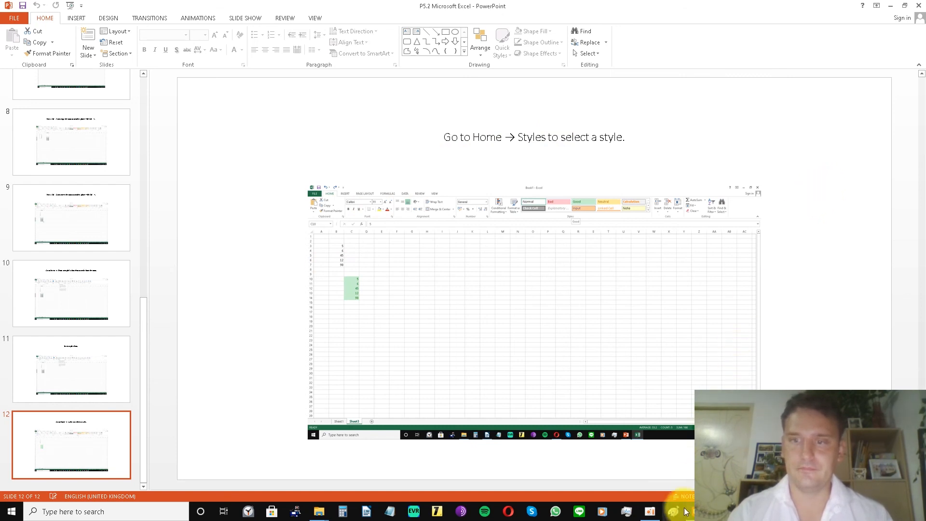
mouse_move(693, 504)
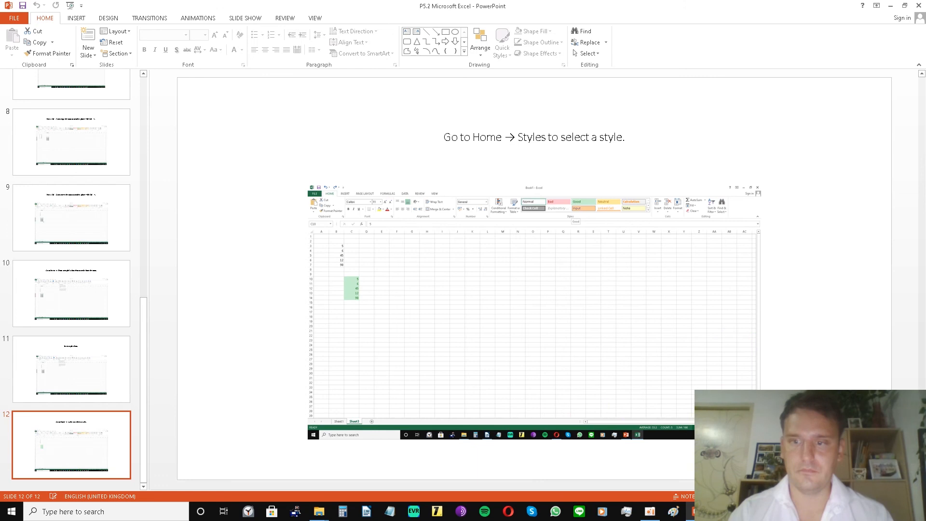
left_click(925, 511)
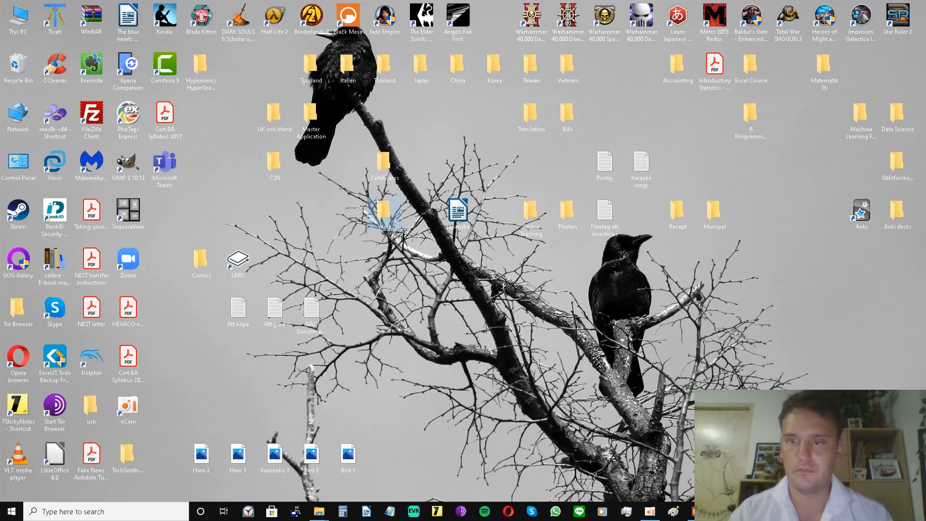
left_click(650, 510)
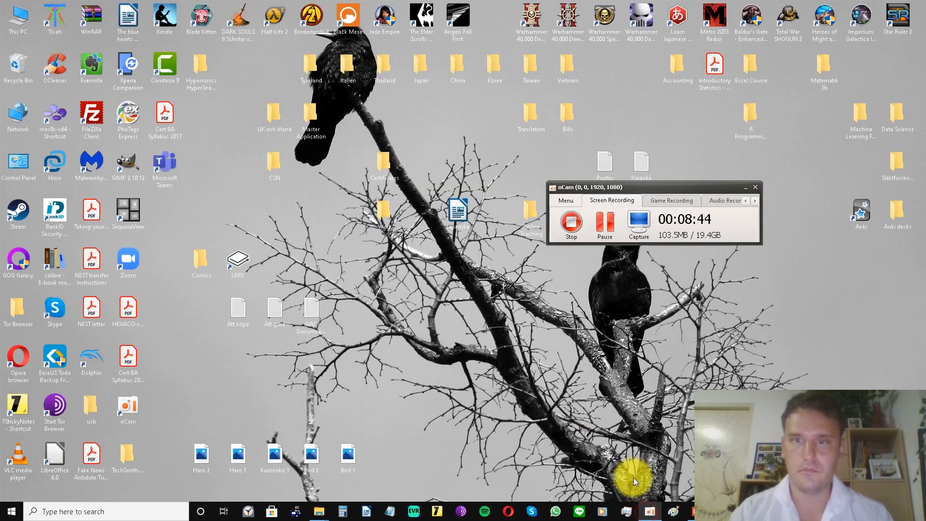
left_click(571, 222)
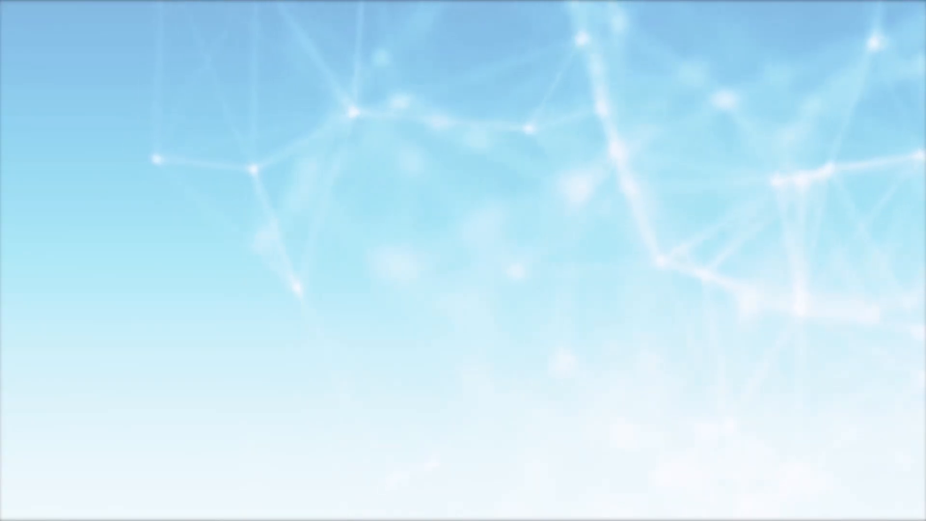